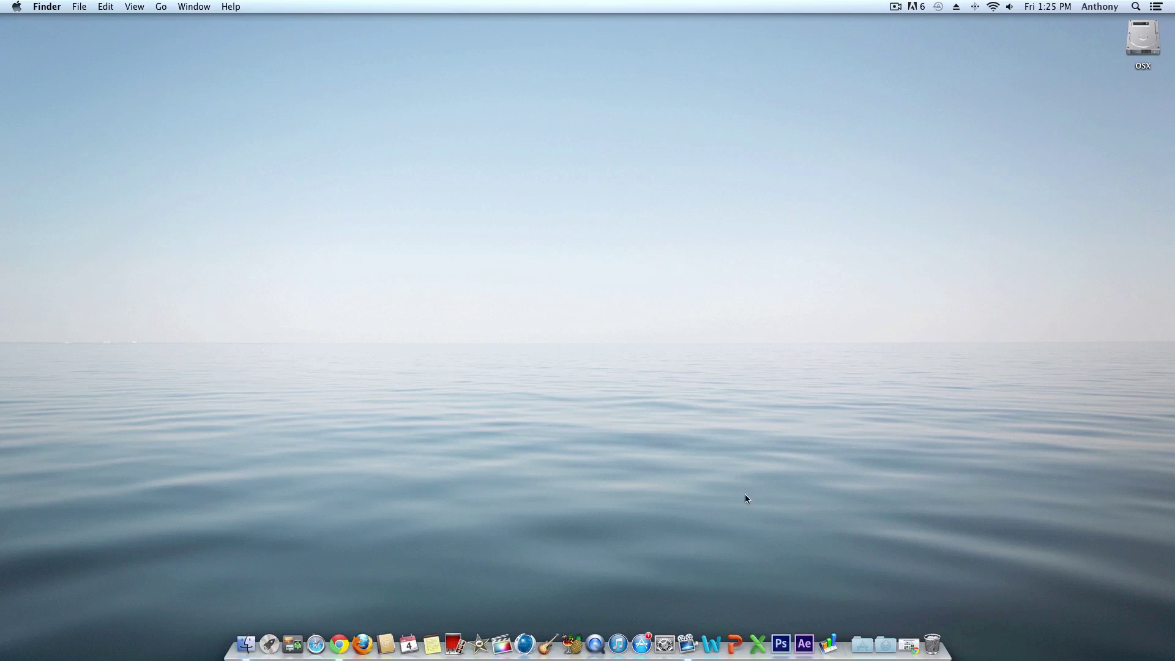
# From the Applications stack, open the Adobe Photoshop CS6 folder in a Finder window.
pyautogui.click(863, 642)
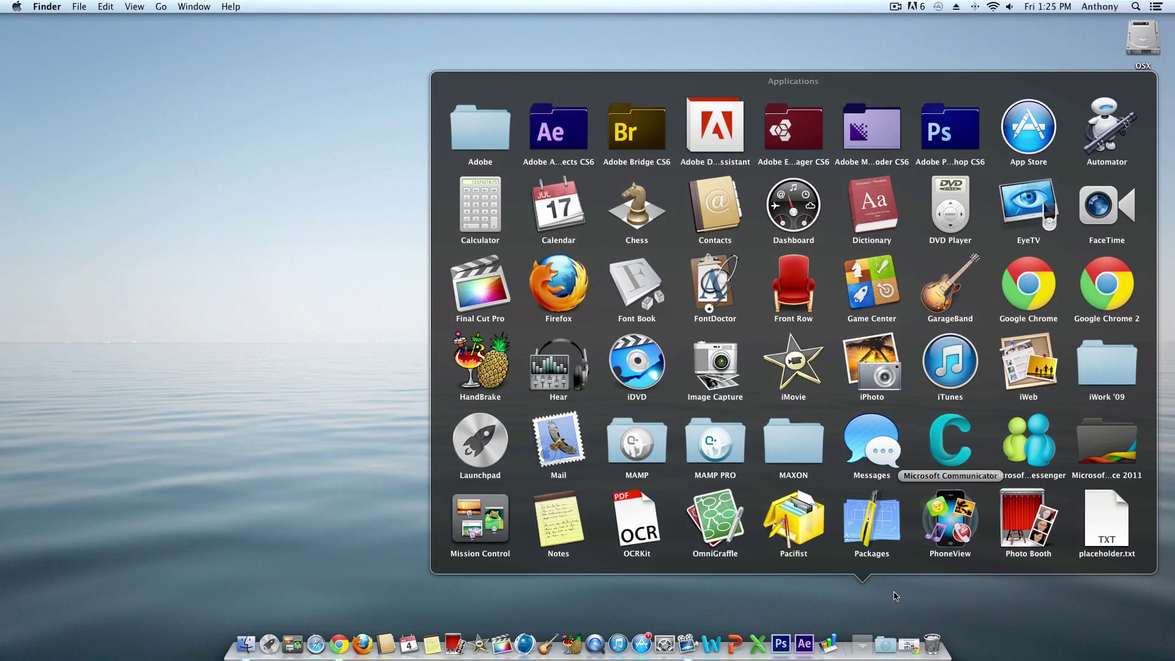
pyautogui.click(885, 644)
pyautogui.click(857, 615)
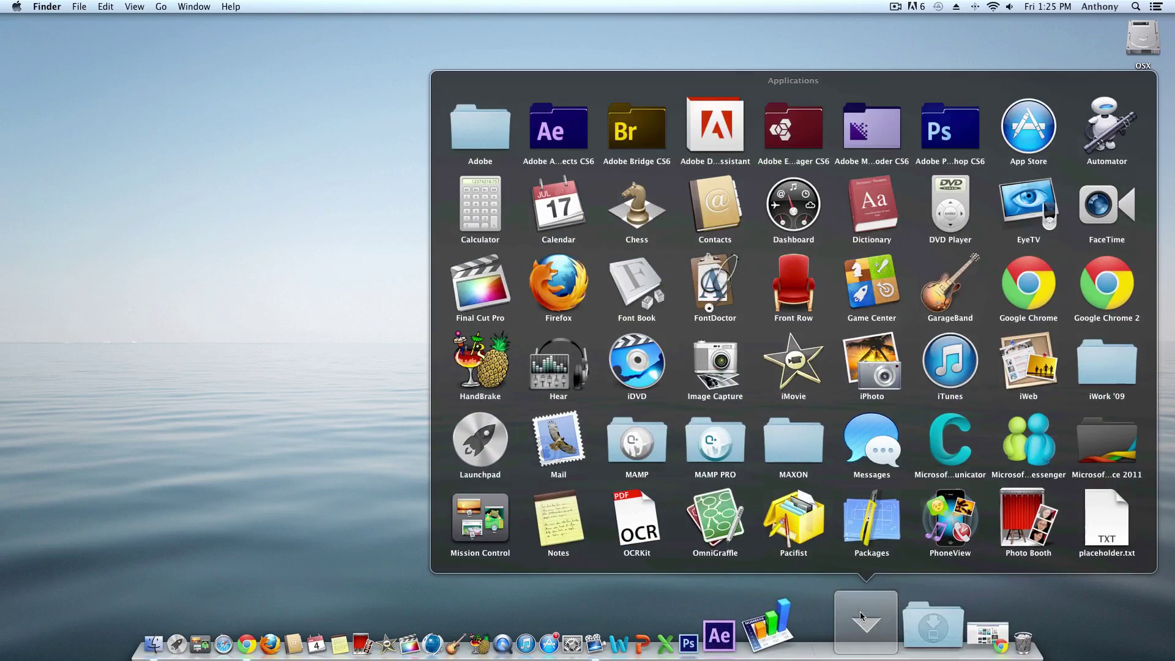
pyautogui.click(856, 634)
pyautogui.click(856, 634)
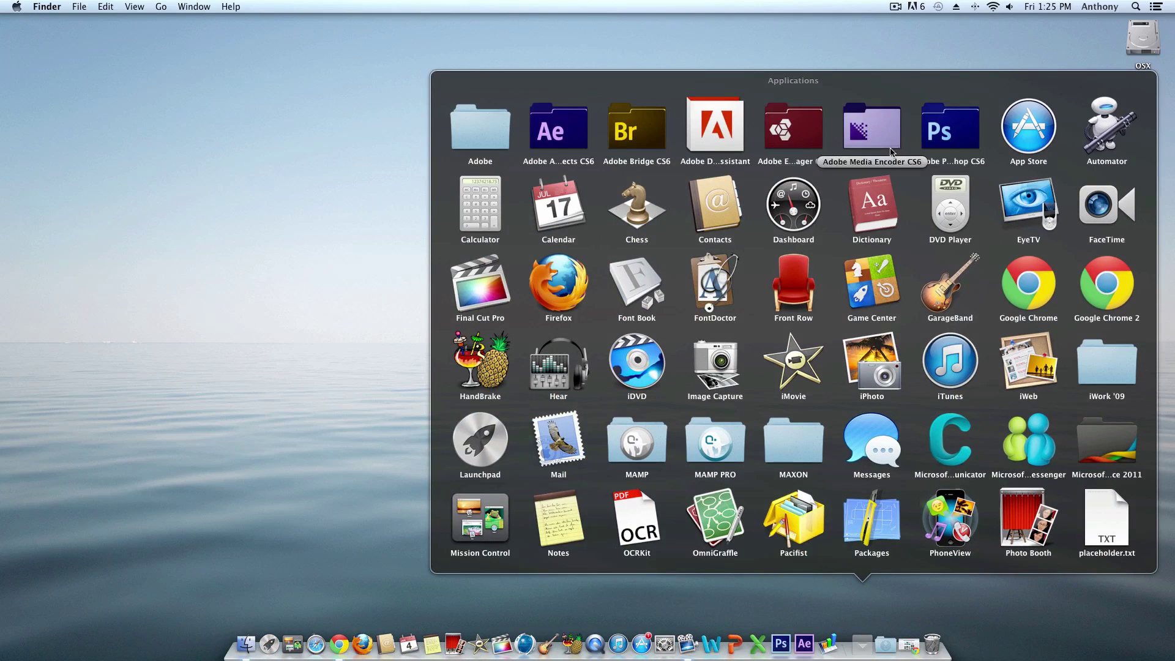
pyautogui.click(946, 134)
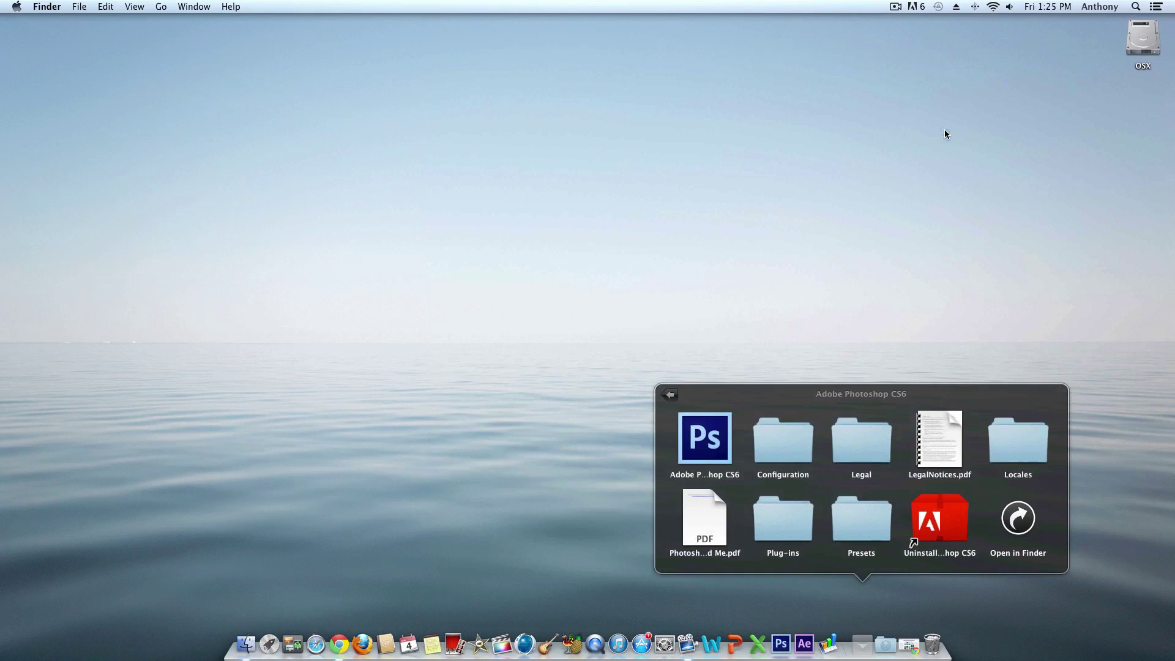
pyautogui.click(1004, 527)
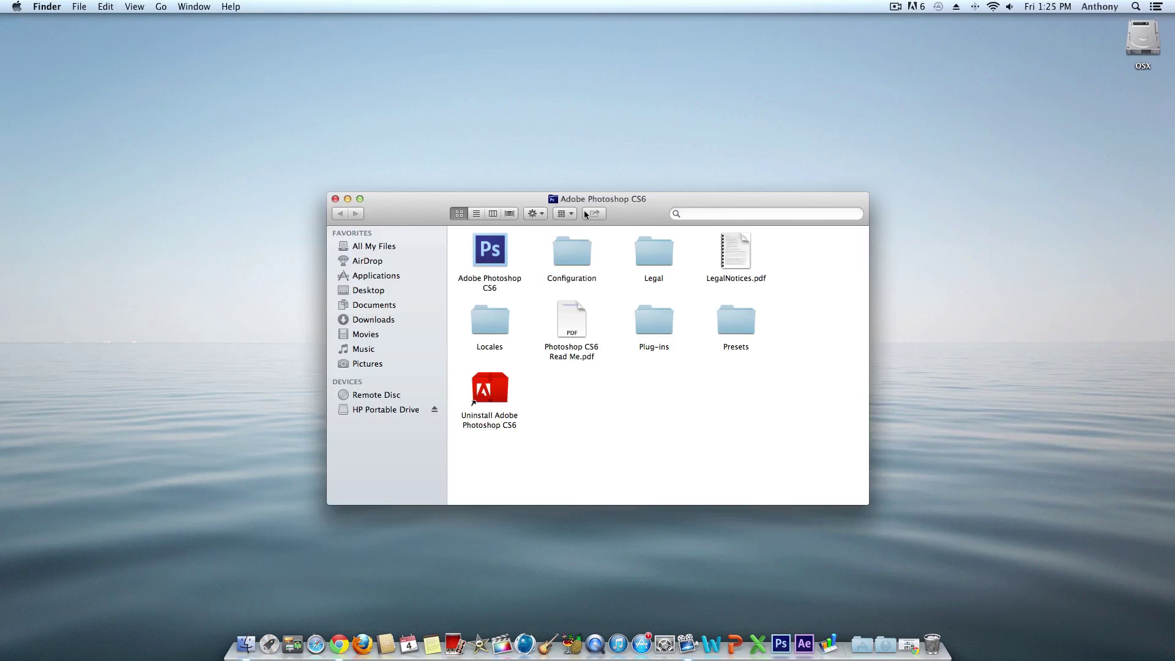
# Open the Presets folder, then its Patterns subfolder.
pyautogui.moveTo(598, 197); pyautogui.dragTo(601, 173)
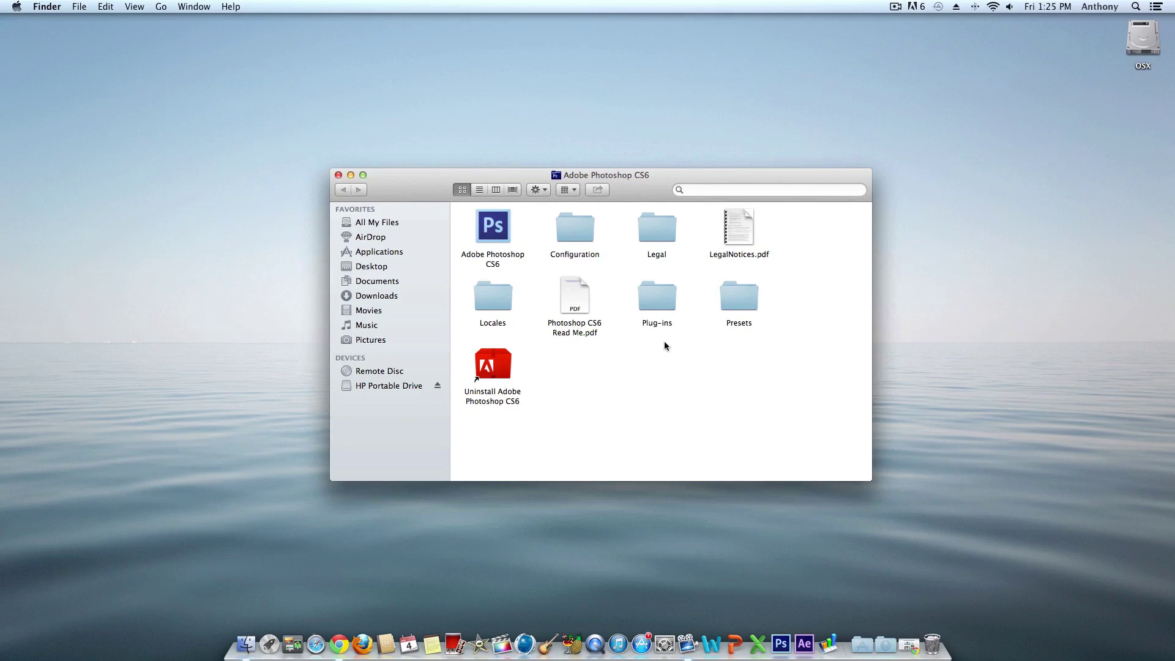
pyautogui.doubleClick(743, 296)
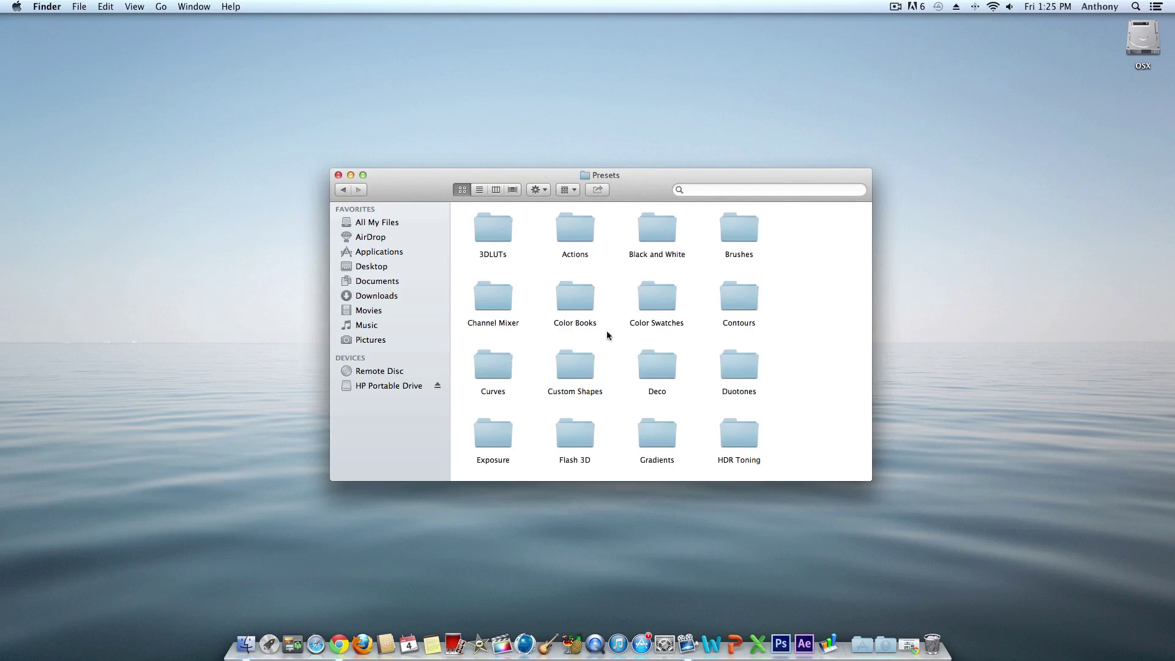
pyautogui.scroll(-2, 585, 361)
pyautogui.scroll(-4, 582, 369)
pyautogui.scroll(-4, 719, 412)
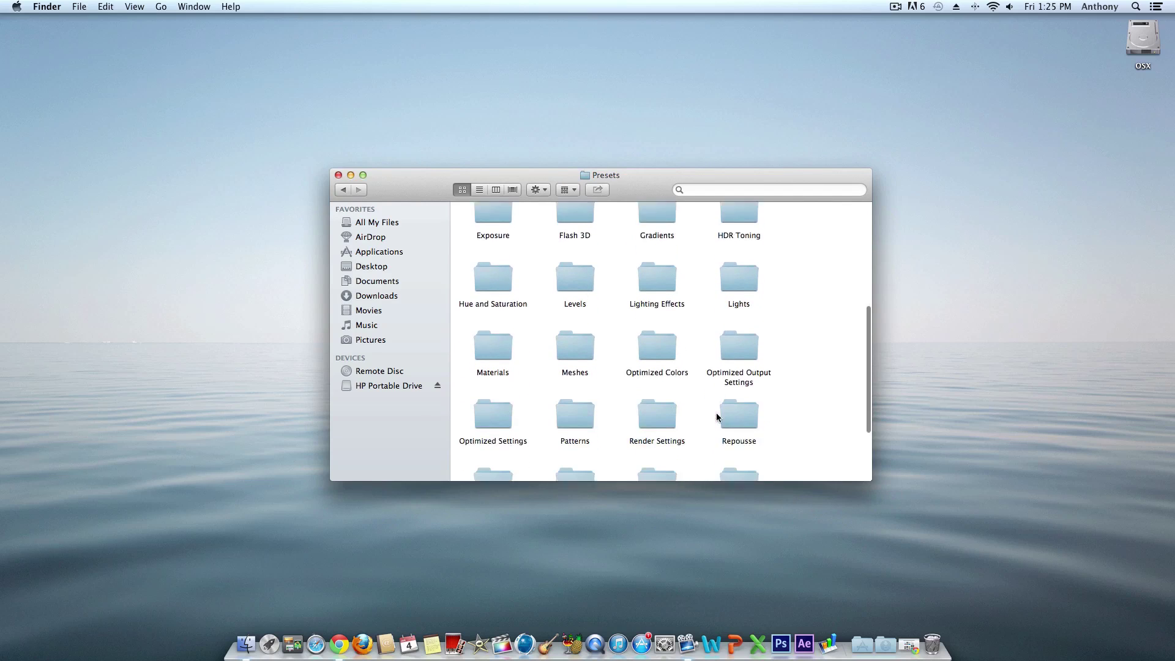
pyautogui.doubleClick(586, 370)
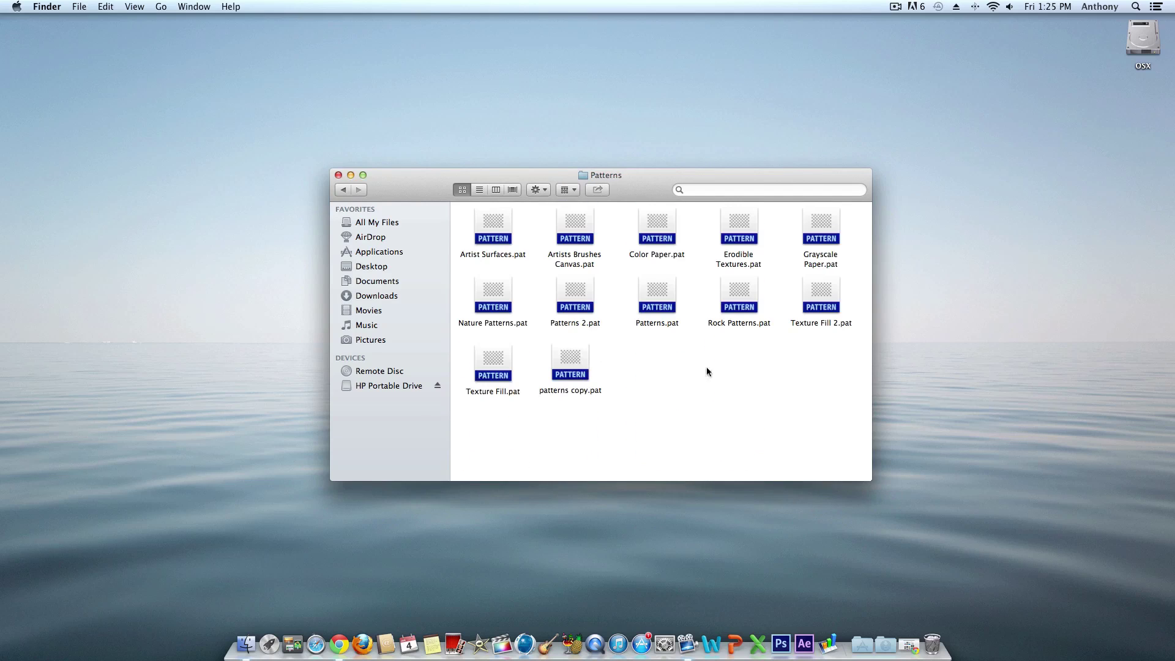
# Minimise the Patterns window and scroll brusheezy.com to the Carbon Fiber pattern.
pyautogui.click(350, 176)
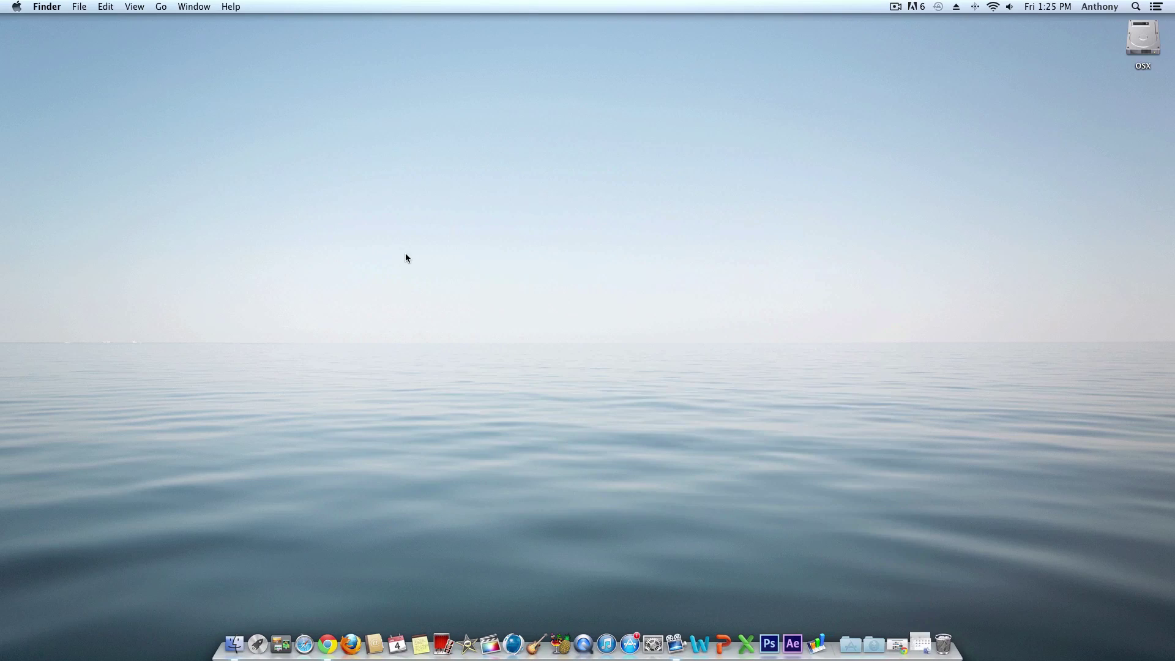
pyautogui.click(325, 633)
pyautogui.scroll(2, 230, 145)
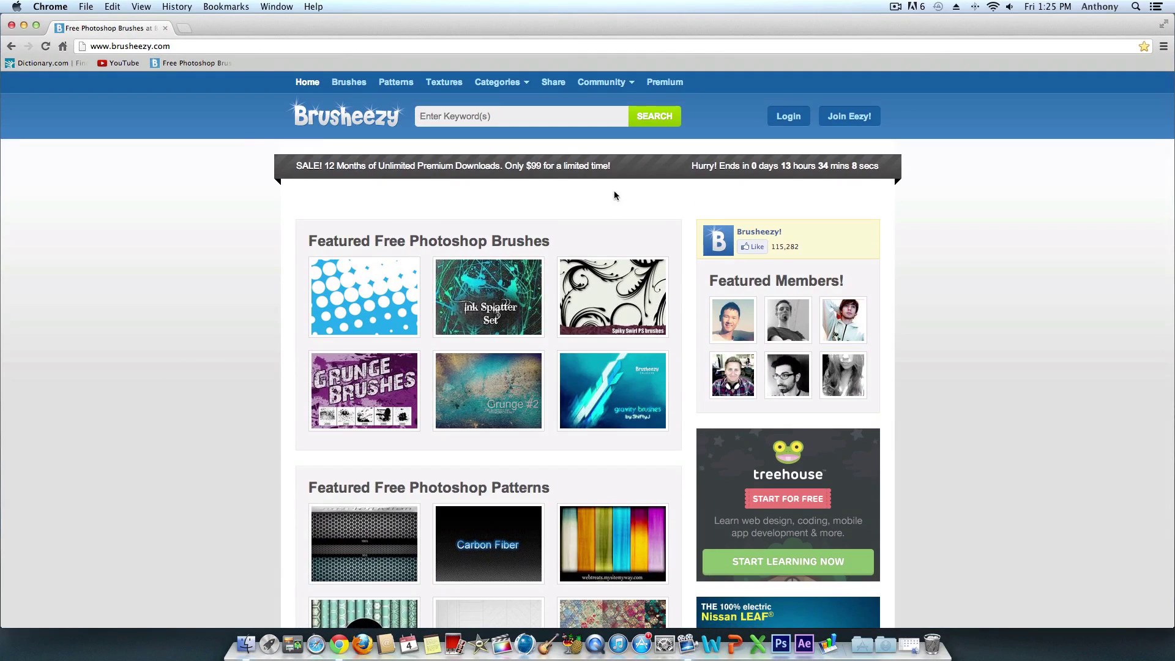
pyautogui.scroll(-7, 408, 418)
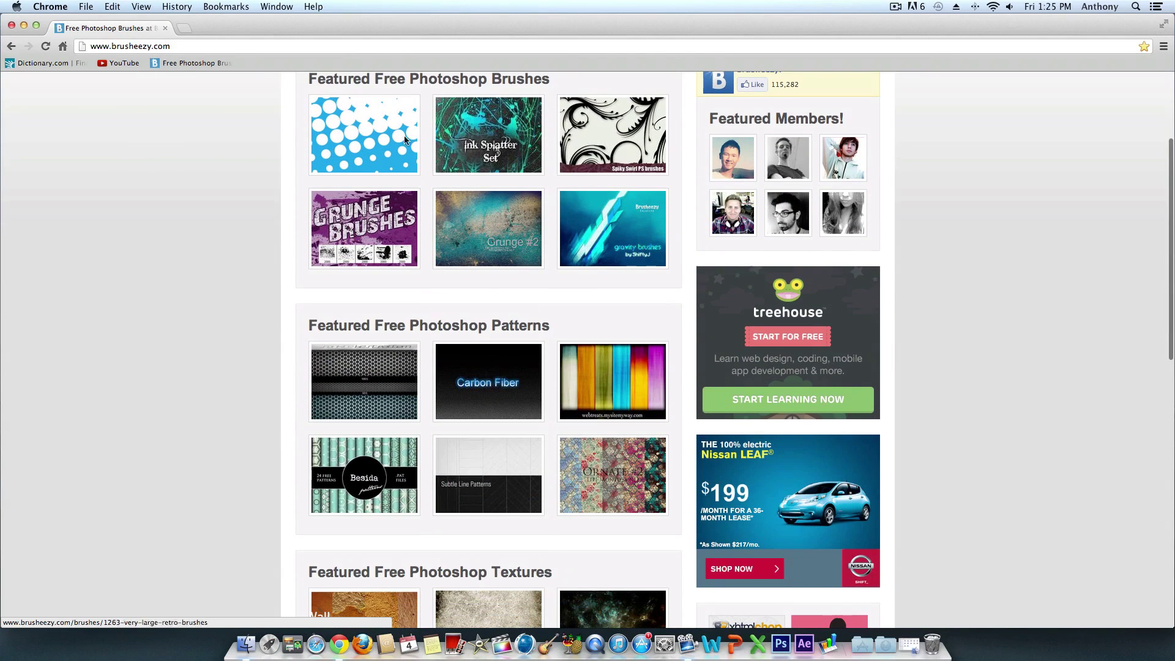
pyautogui.scroll(-4, 479, 293)
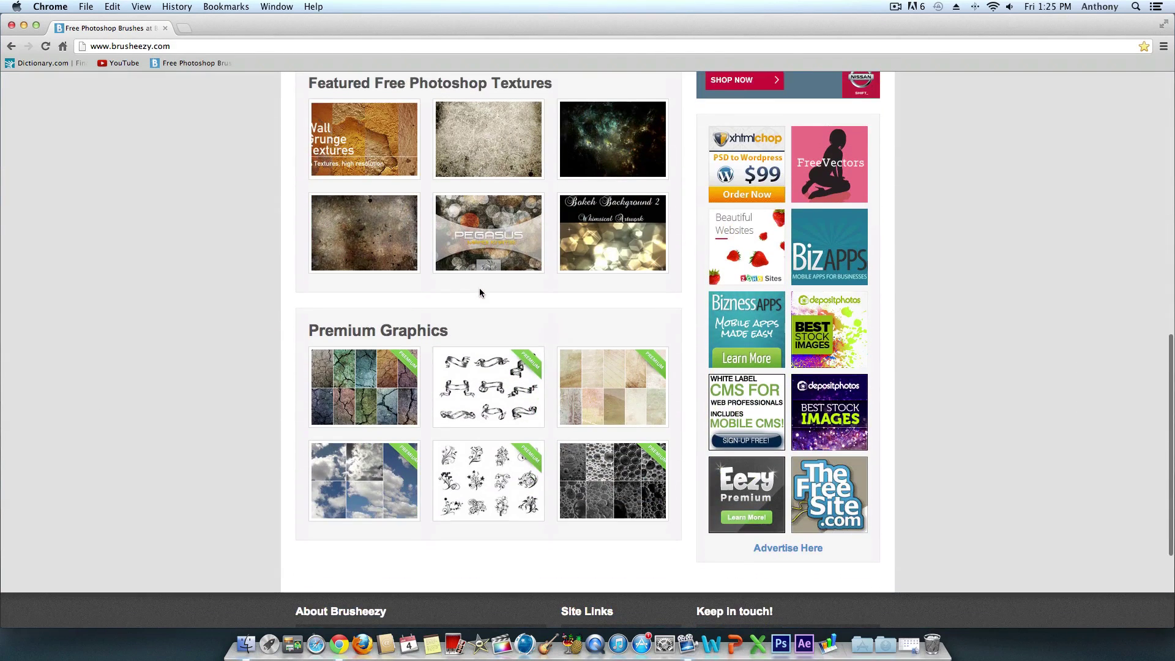
pyautogui.scroll(10, 479, 292)
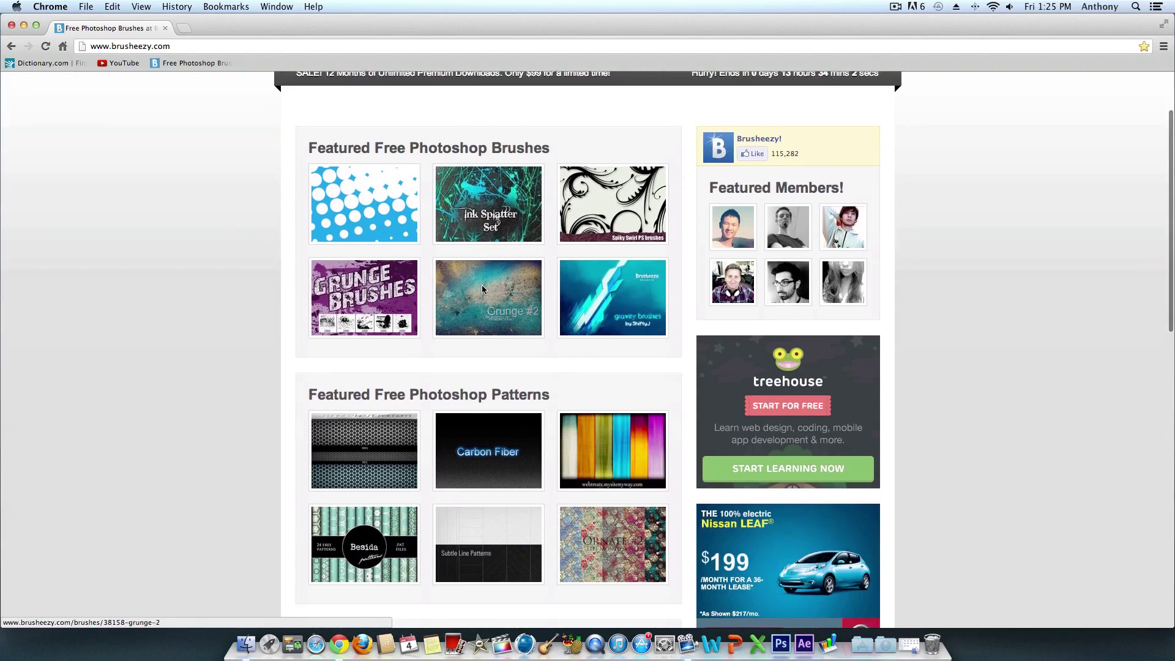
pyautogui.scroll(-5, 483, 286)
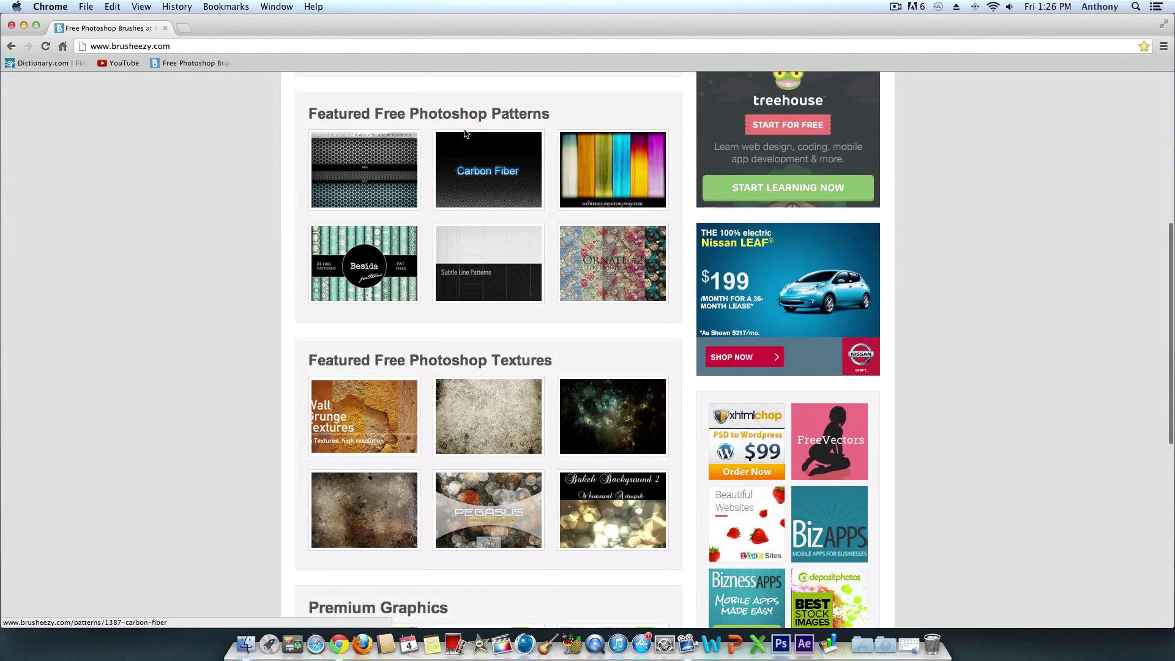
pyautogui.scroll(1, 464, 128)
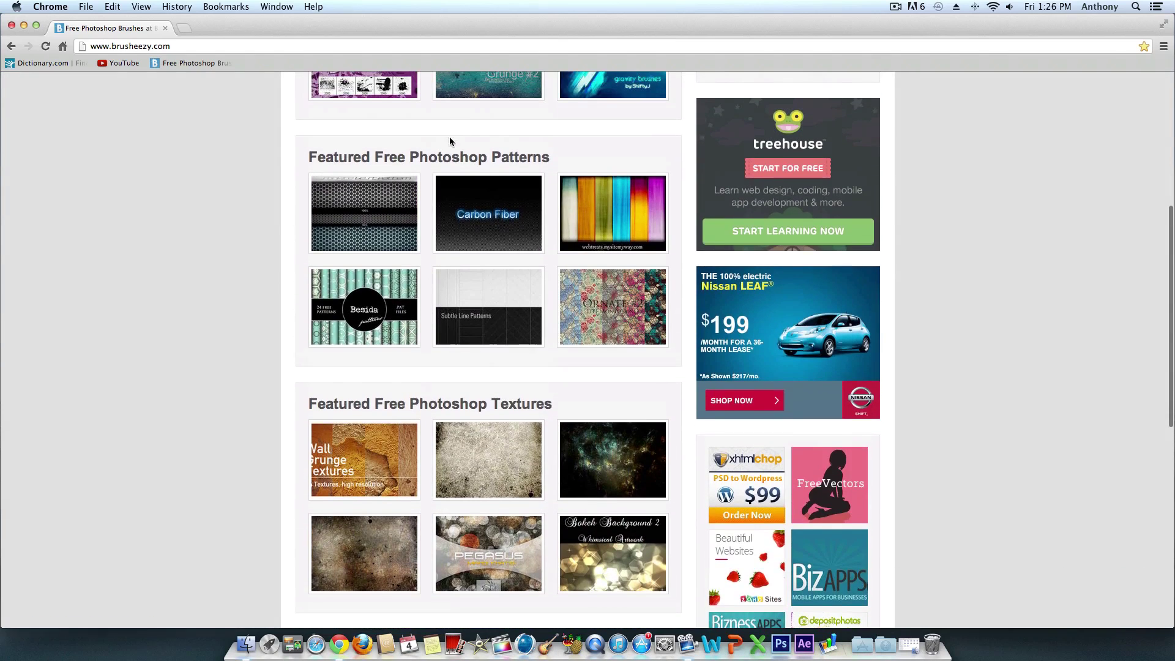
pyautogui.scroll(5, 449, 138)
pyautogui.scroll(-6, 447, 137)
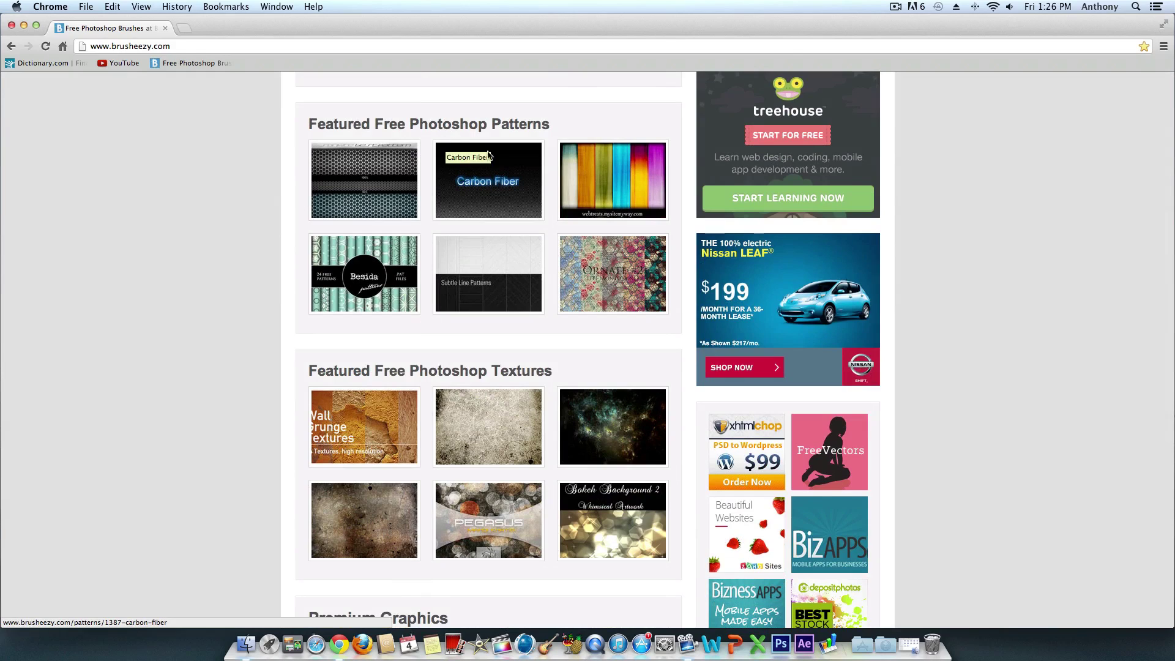
# Open the Carbon Fiber pattern page and download Fiber_Carbon.zip.
pyautogui.click(502, 177)
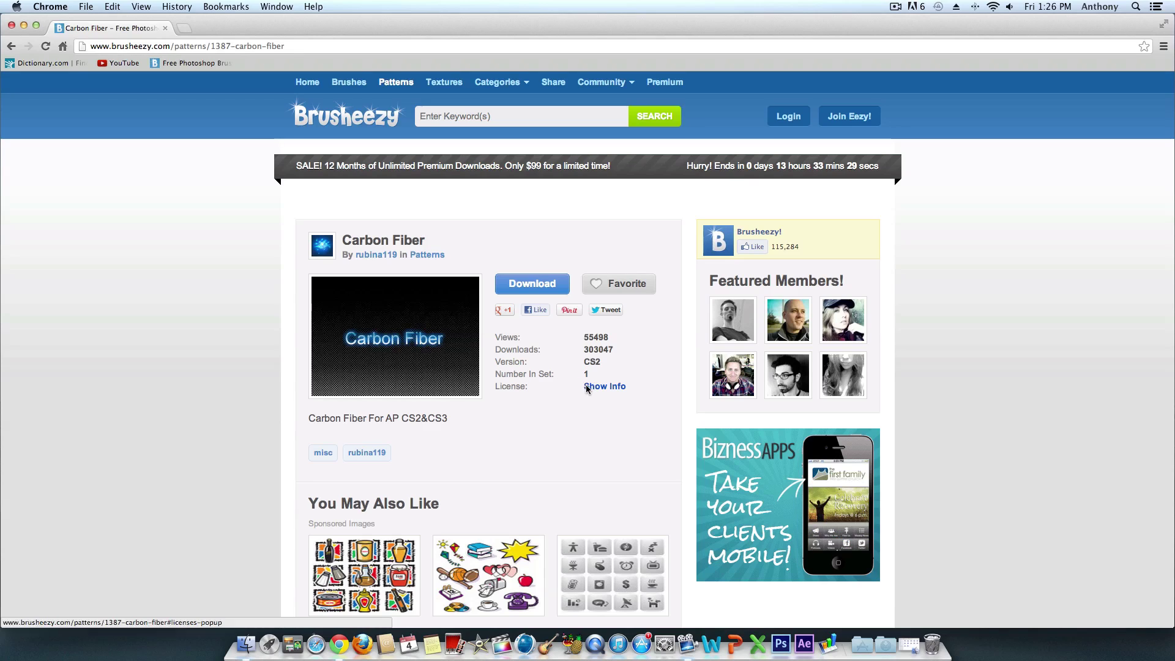
pyautogui.click(541, 289)
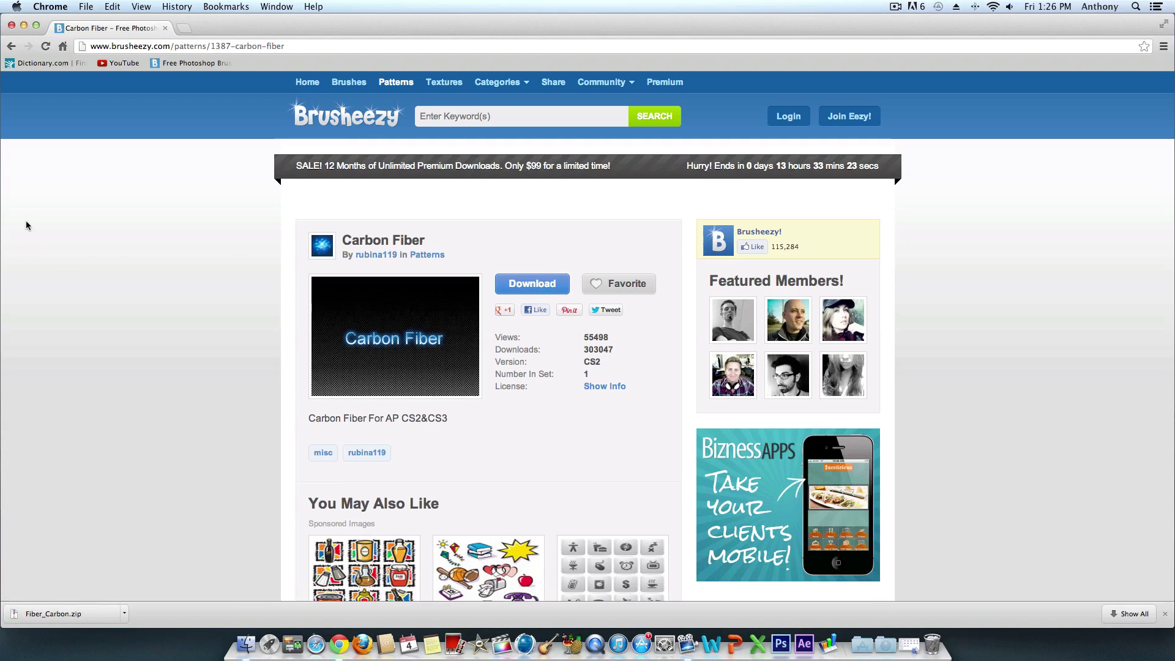
# Minimise Chrome, open Downloads, and unzip Fiber_Carbon.zip to extract Fiber Carbon.pat.
pyautogui.click(24, 25)
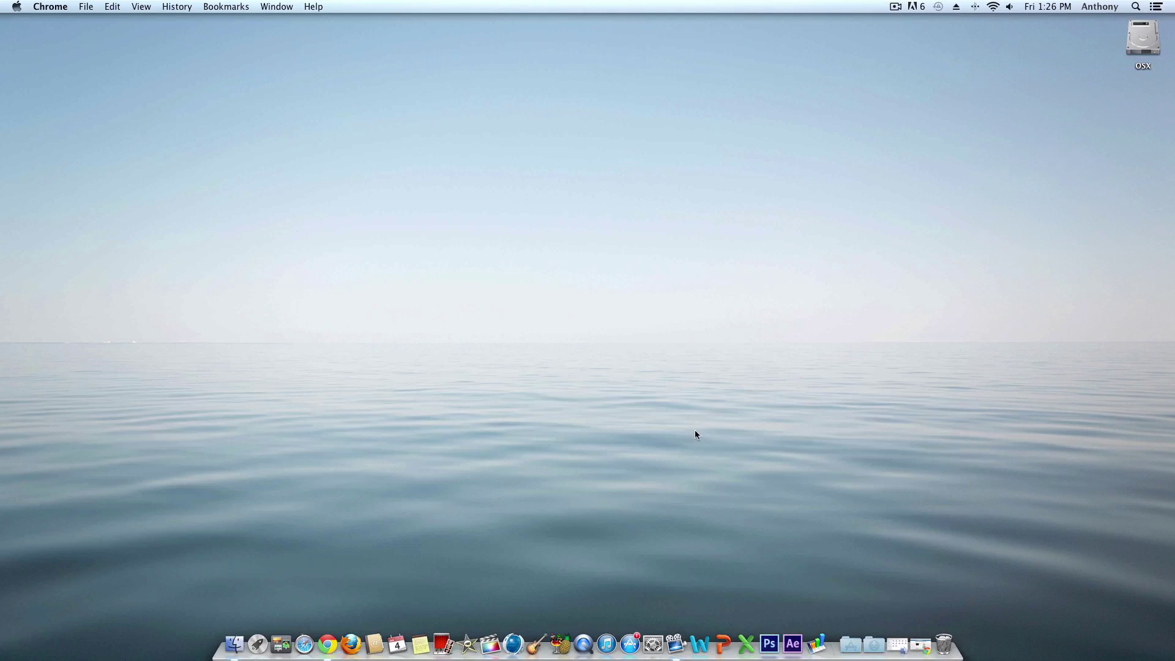
pyautogui.click(871, 641)
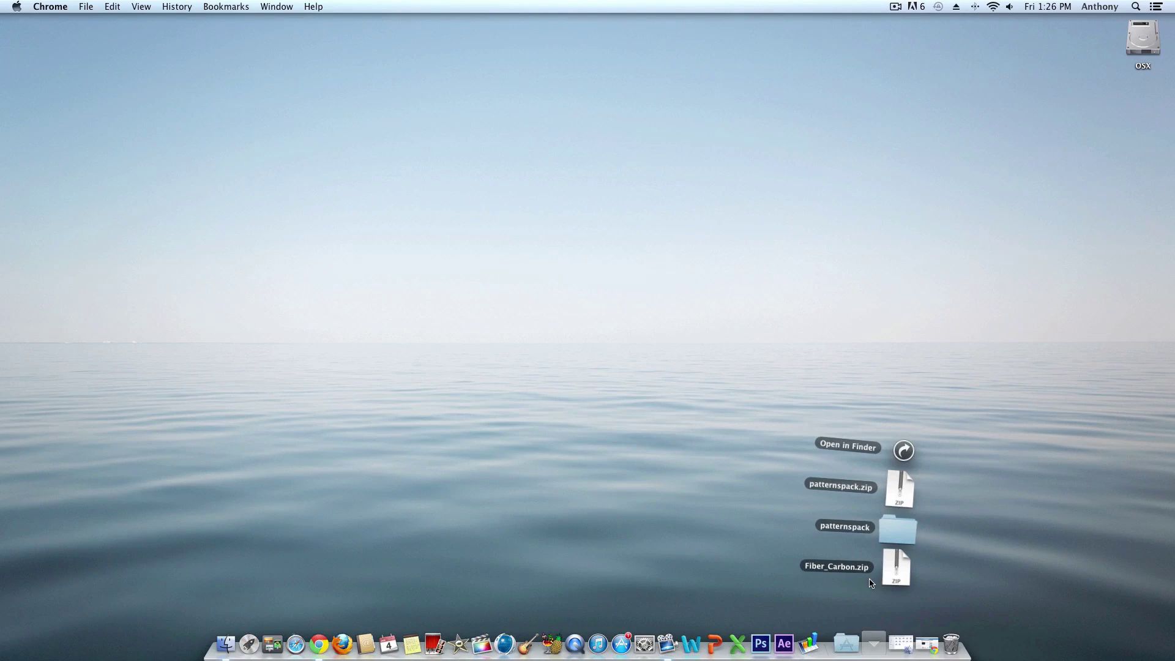
pyautogui.click(906, 451)
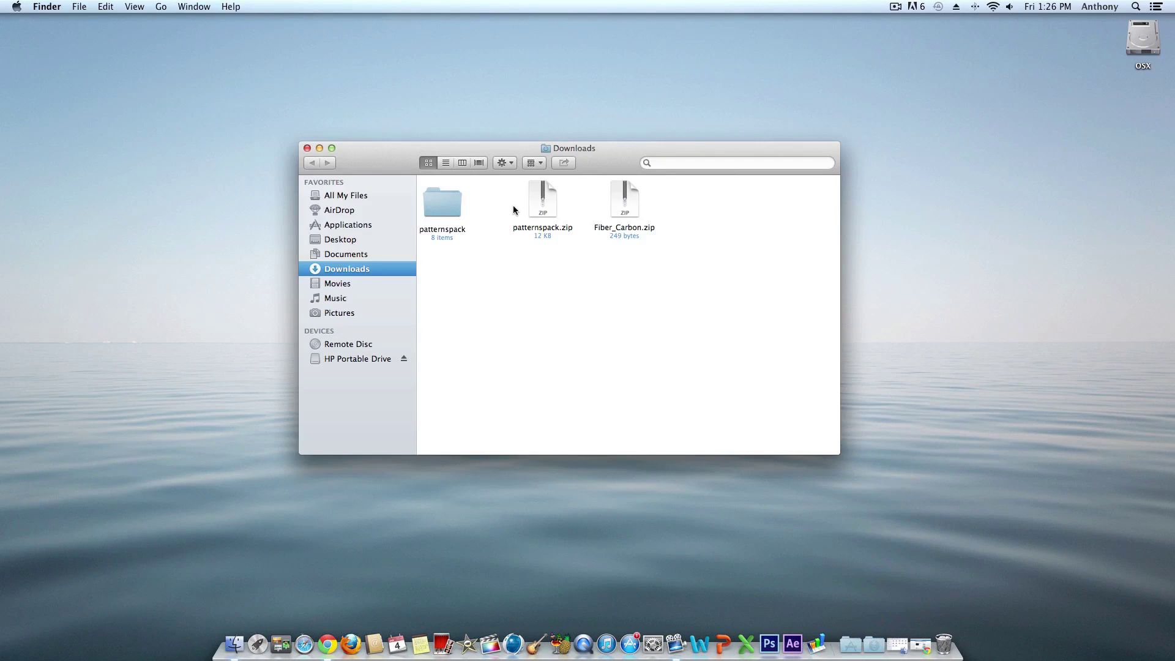
pyautogui.doubleClick(624, 200)
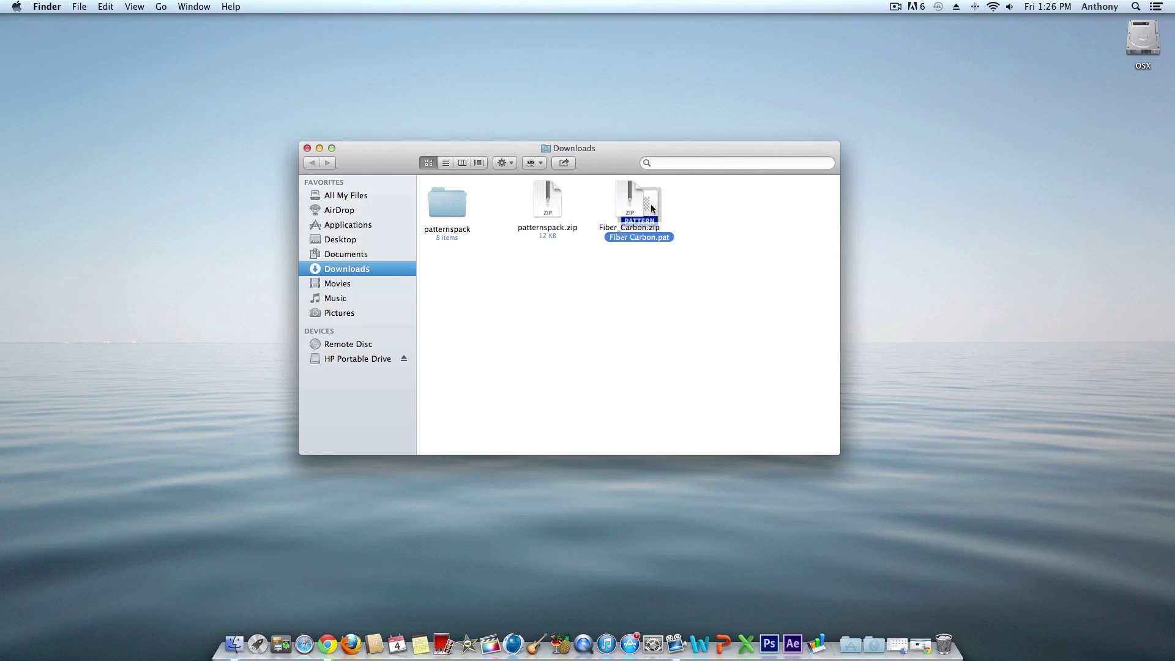
pyautogui.click(740, 224)
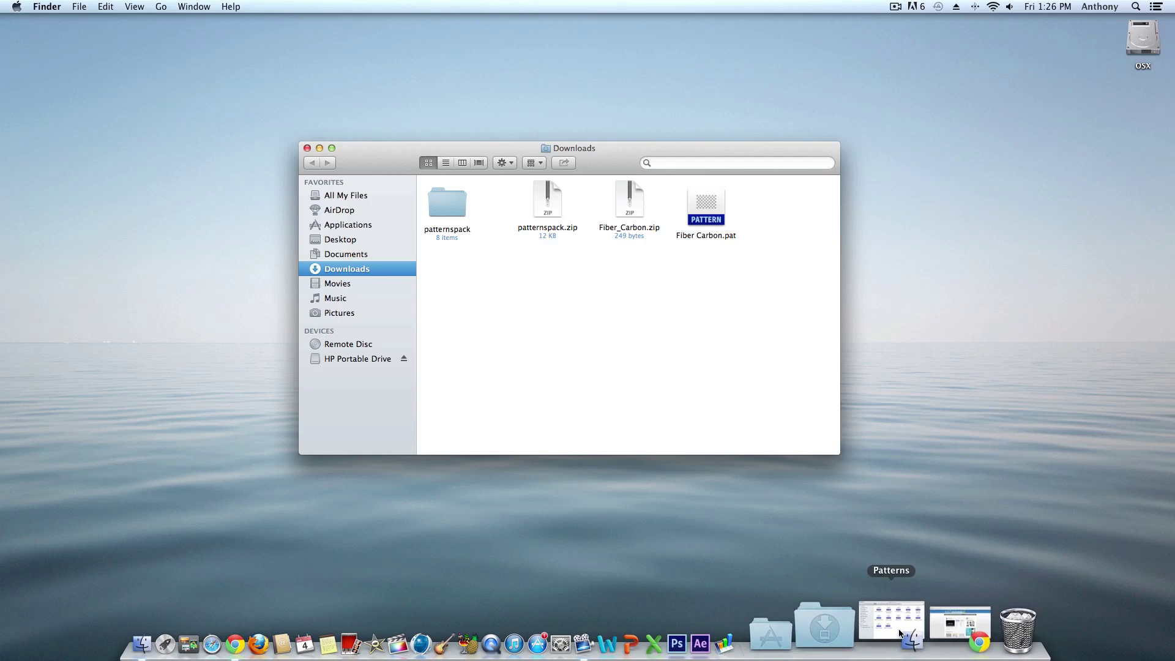
# Place the Patterns and Downloads folder windows side by side.
pyautogui.click(869, 627)
pyautogui.moveTo(660, 178); pyautogui.dragTo(728, 186)
pyautogui.moveTo(615, 150); pyautogui.dragTo(319, 166)
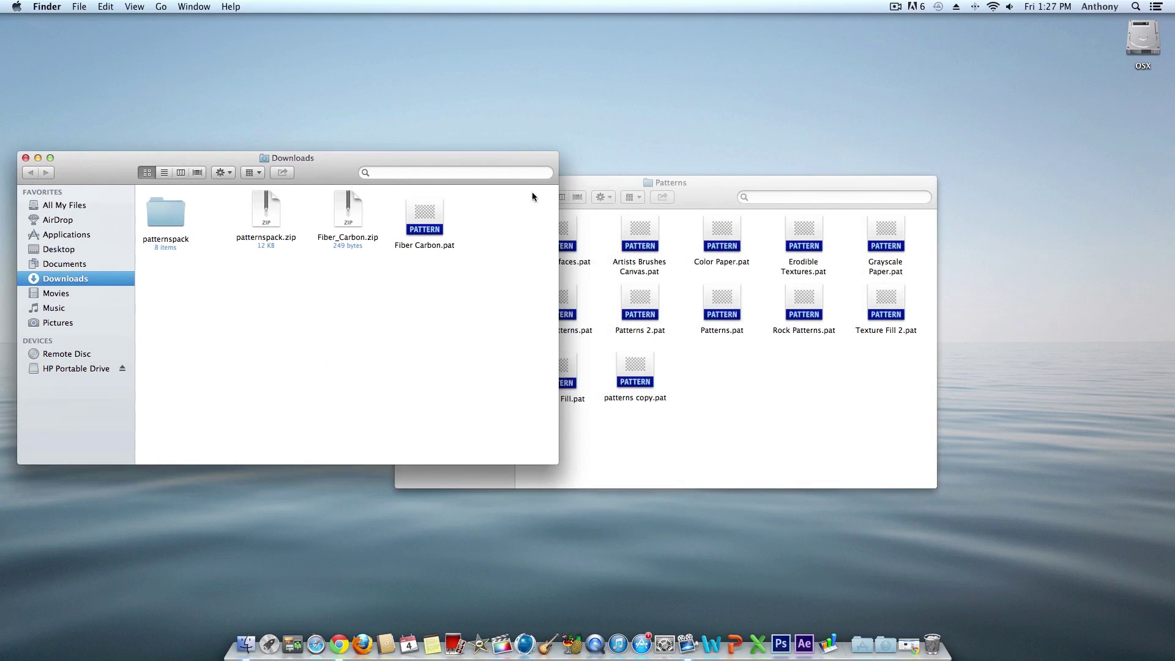
pyautogui.moveTo(701, 181); pyautogui.dragTo(889, 161)
pyautogui.click(448, 254)
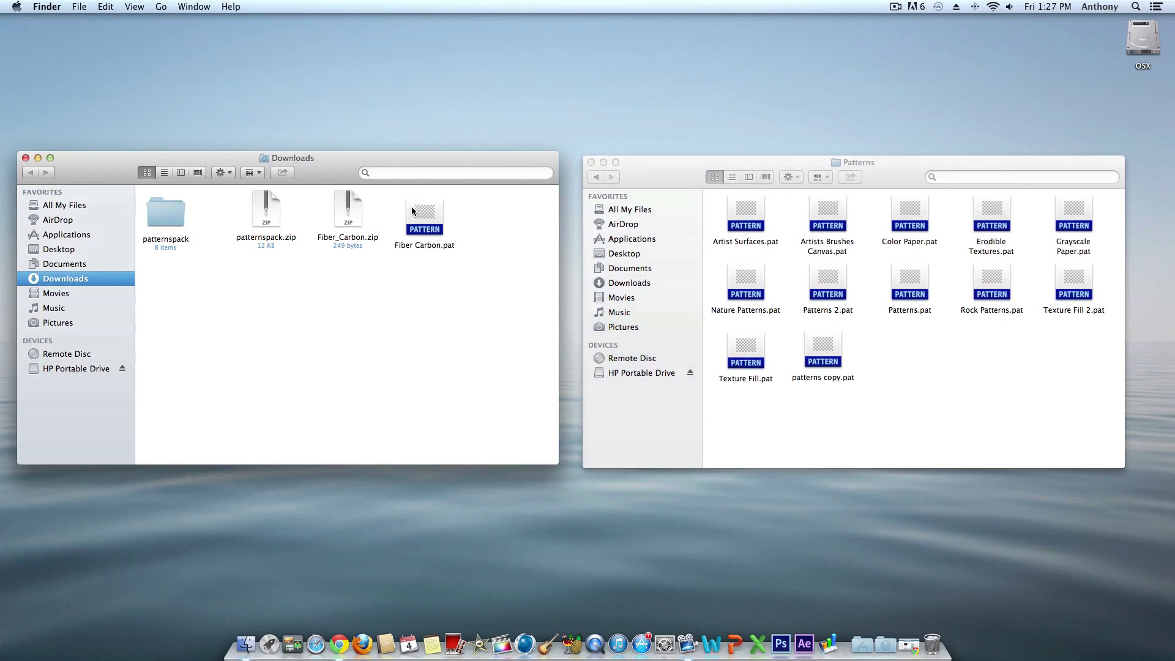
# Move Fiber Carbon.pat into the Patterns folder and close both folder windows.
pyautogui.moveTo(411, 207); pyautogui.dragTo(908, 344)
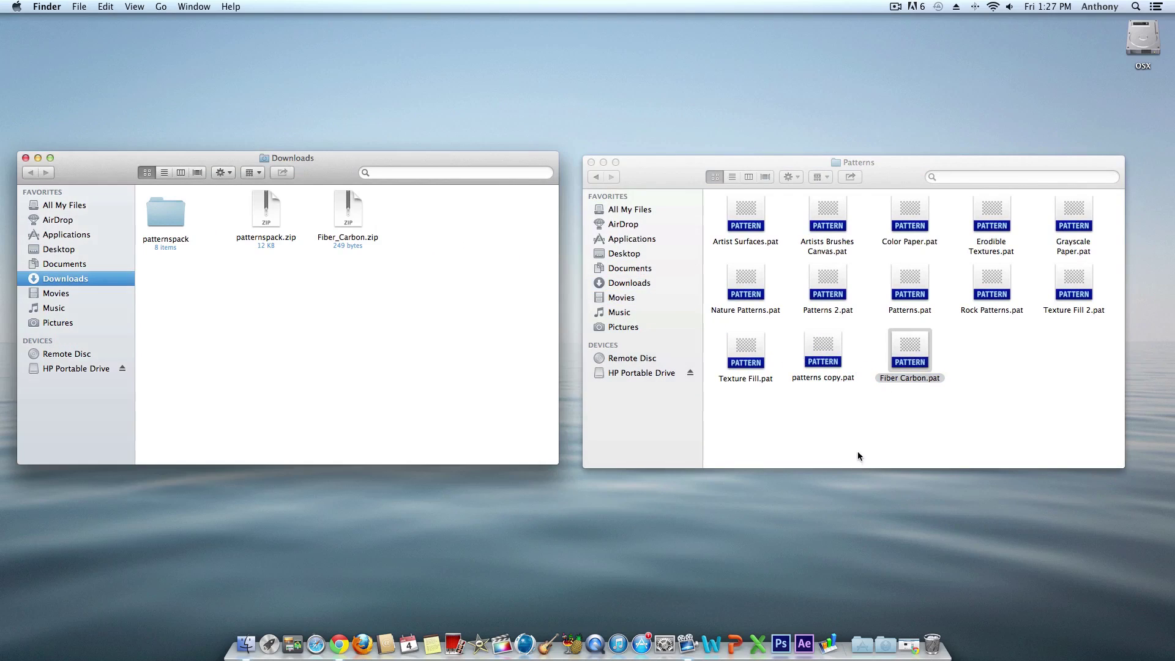
pyautogui.click(918, 379)
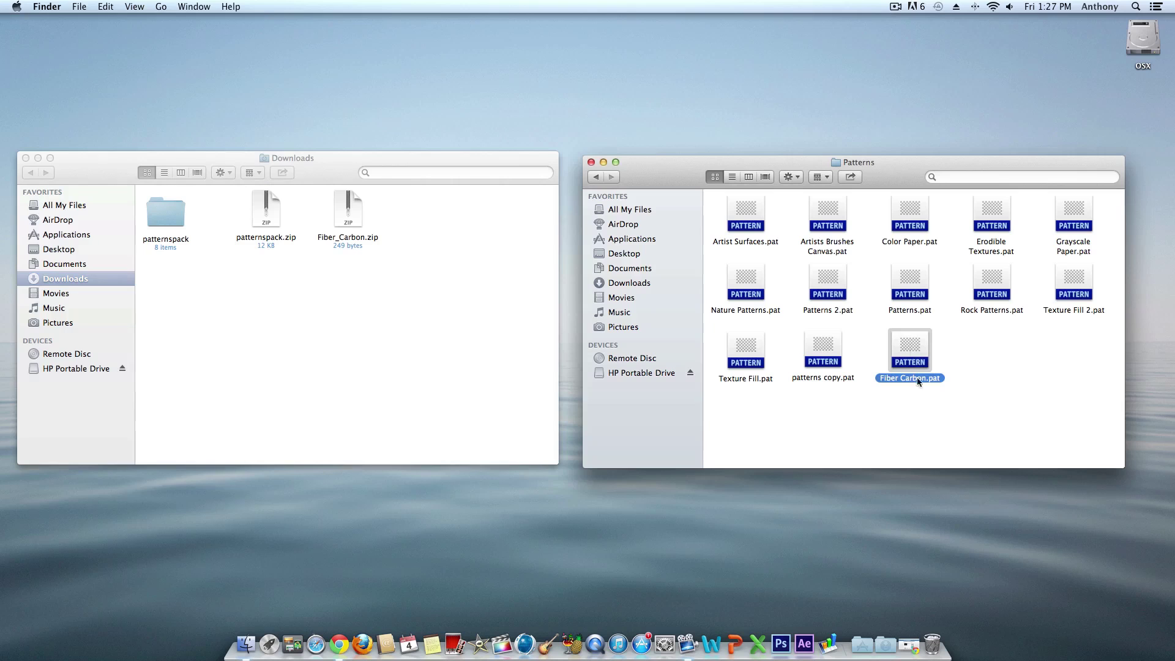
pyautogui.click(591, 162)
pyautogui.click(25, 158)
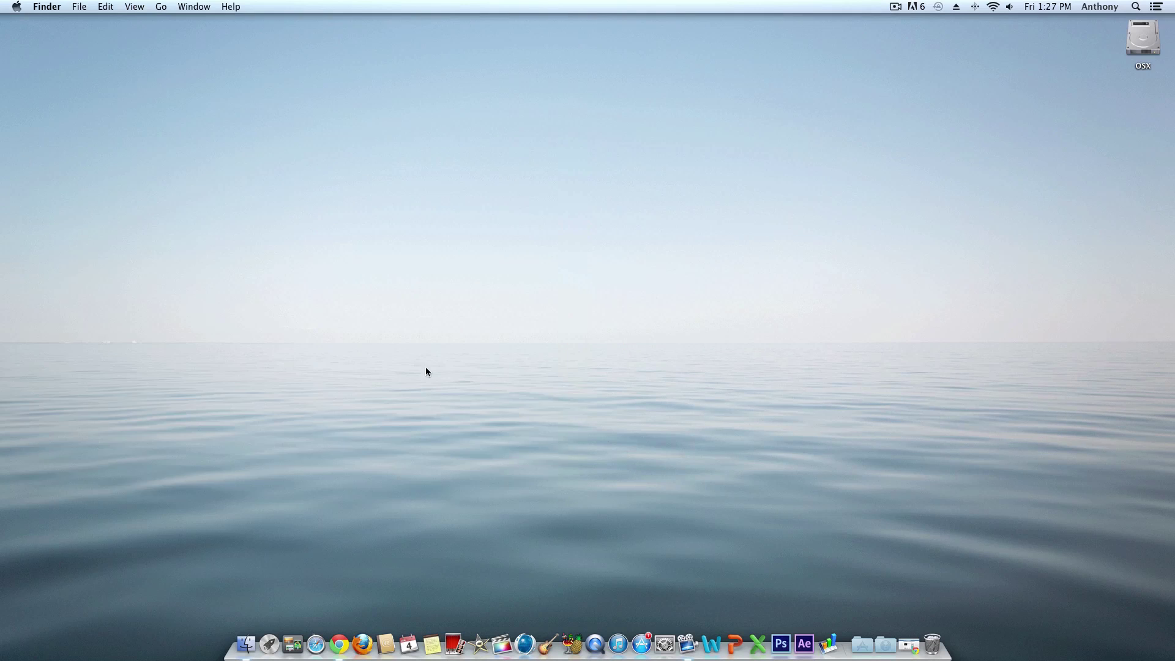
# Launch Photoshop, make a 500×500 px transparent document, and fill it light grey.
pyautogui.click(780, 618)
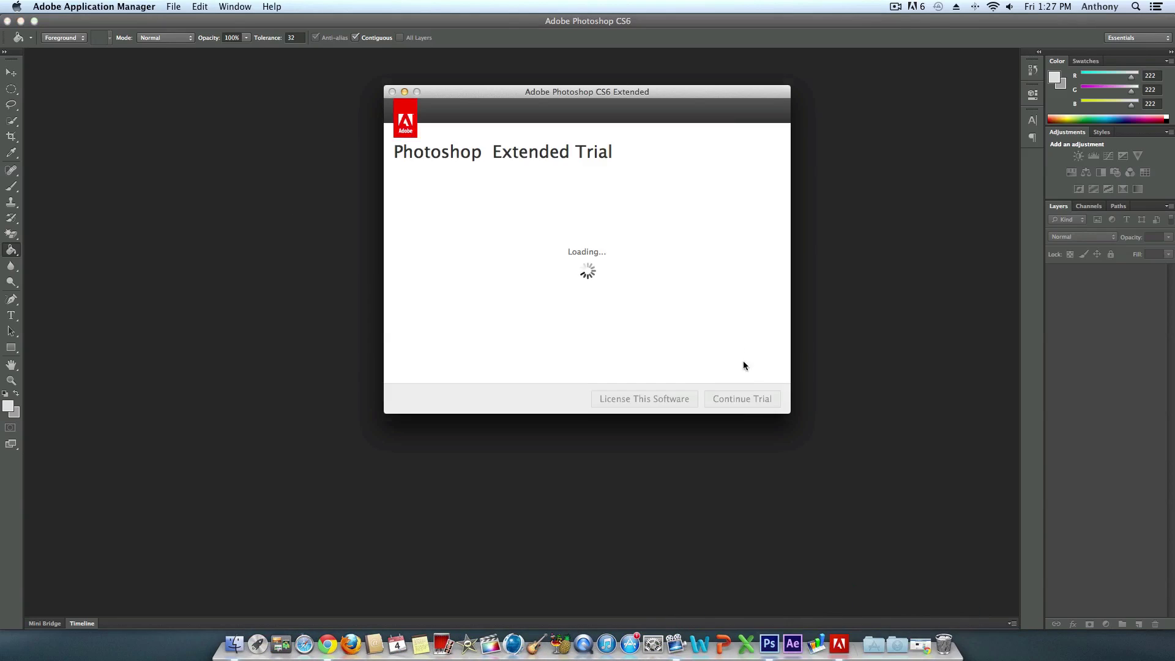
pyautogui.click(738, 401)
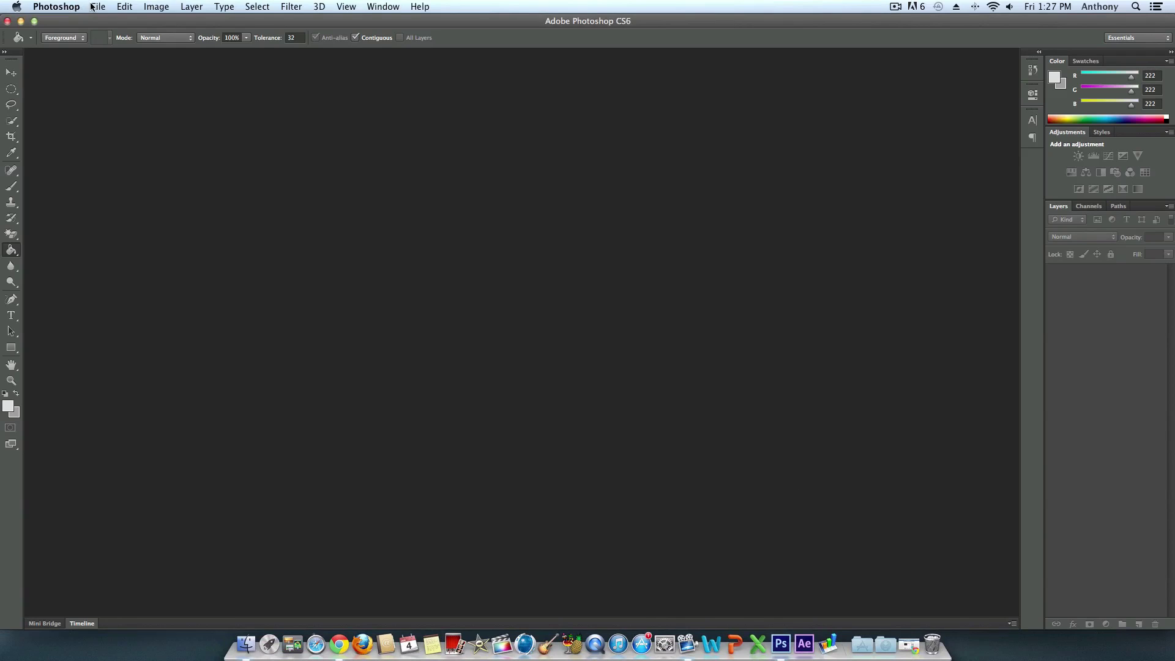
pyautogui.click(93, 7)
pyautogui.click(105, 23)
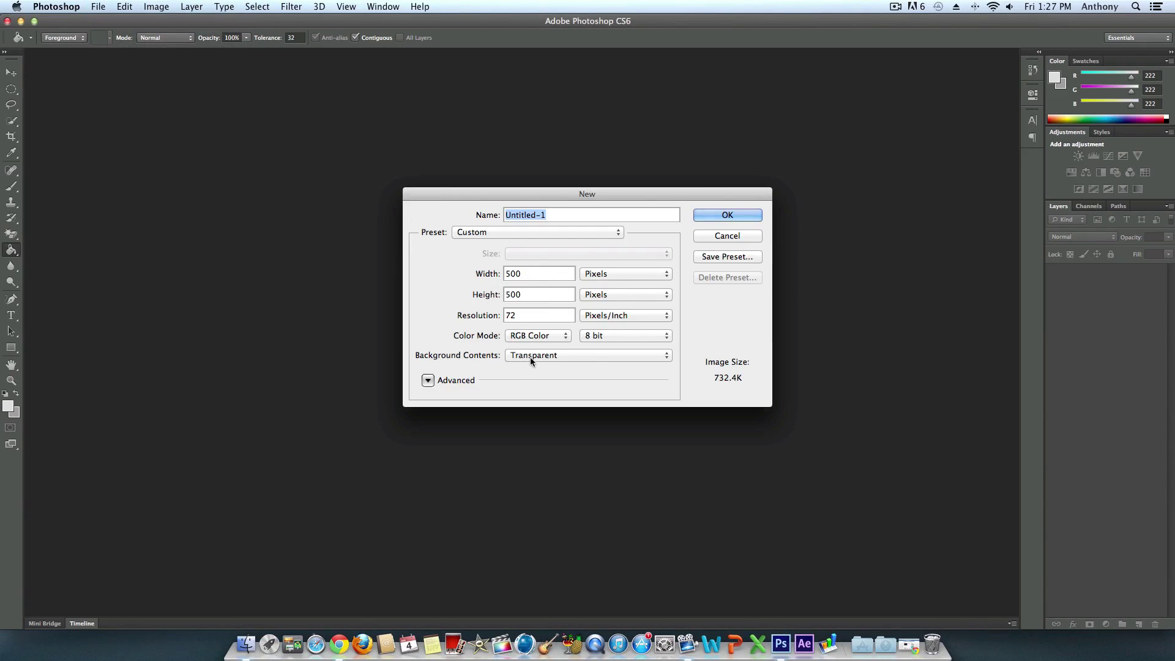
pyautogui.click(721, 216)
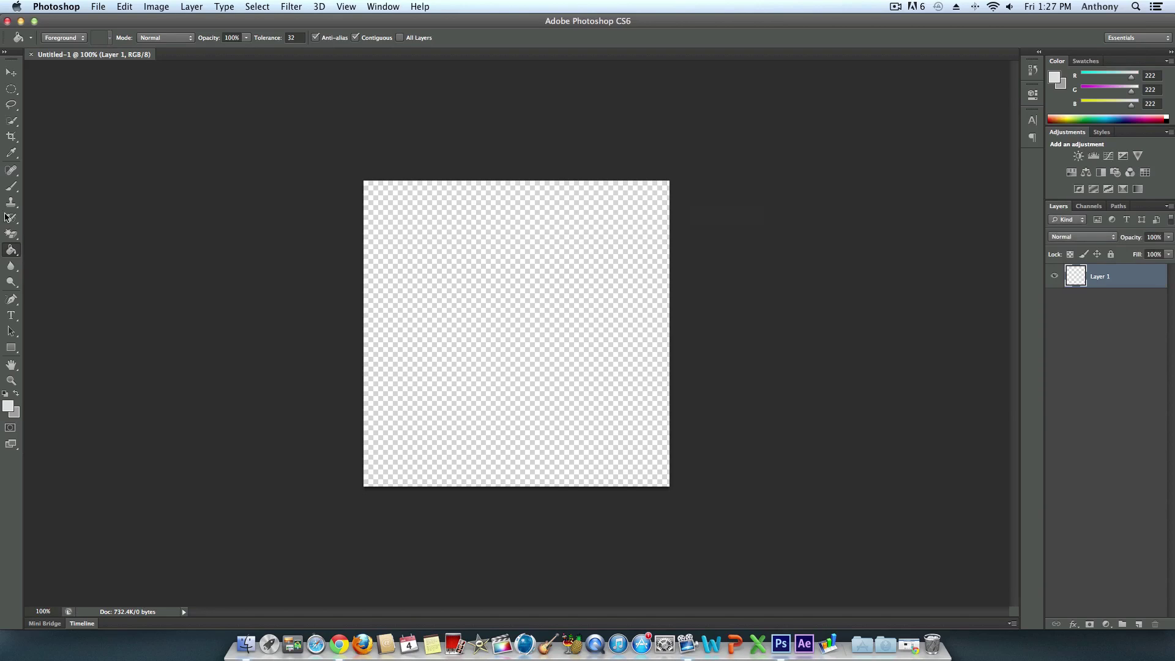
pyautogui.click(517, 309)
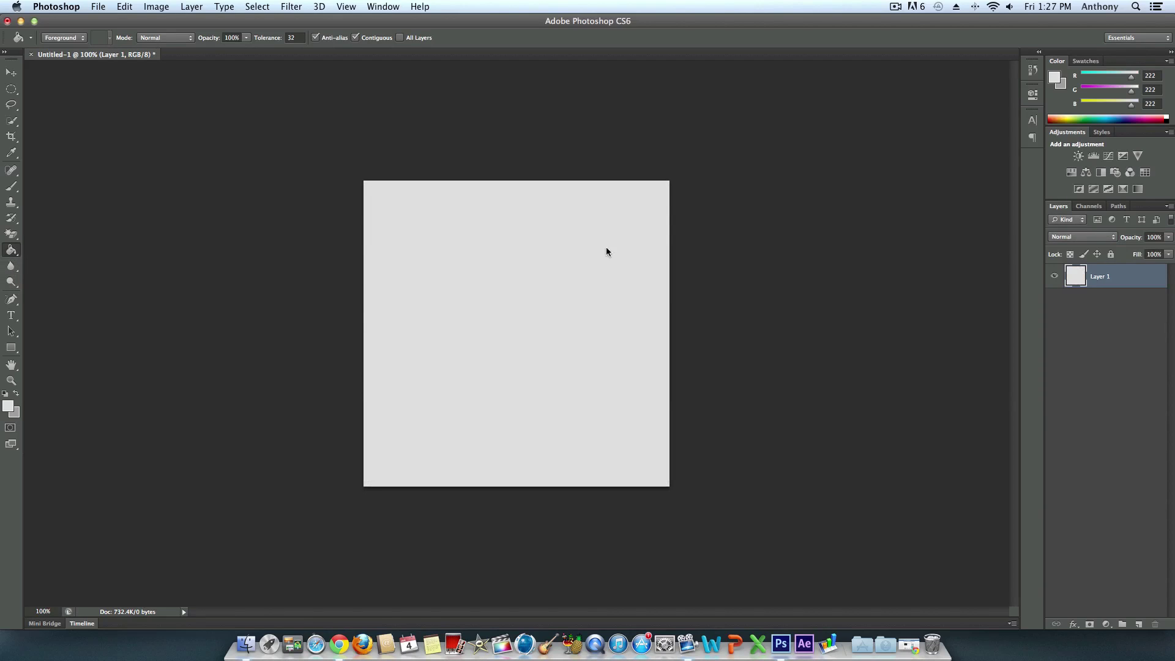
# Open the Edit > Fill dialog and set Use to Pattern.
pyautogui.click(12, 74)
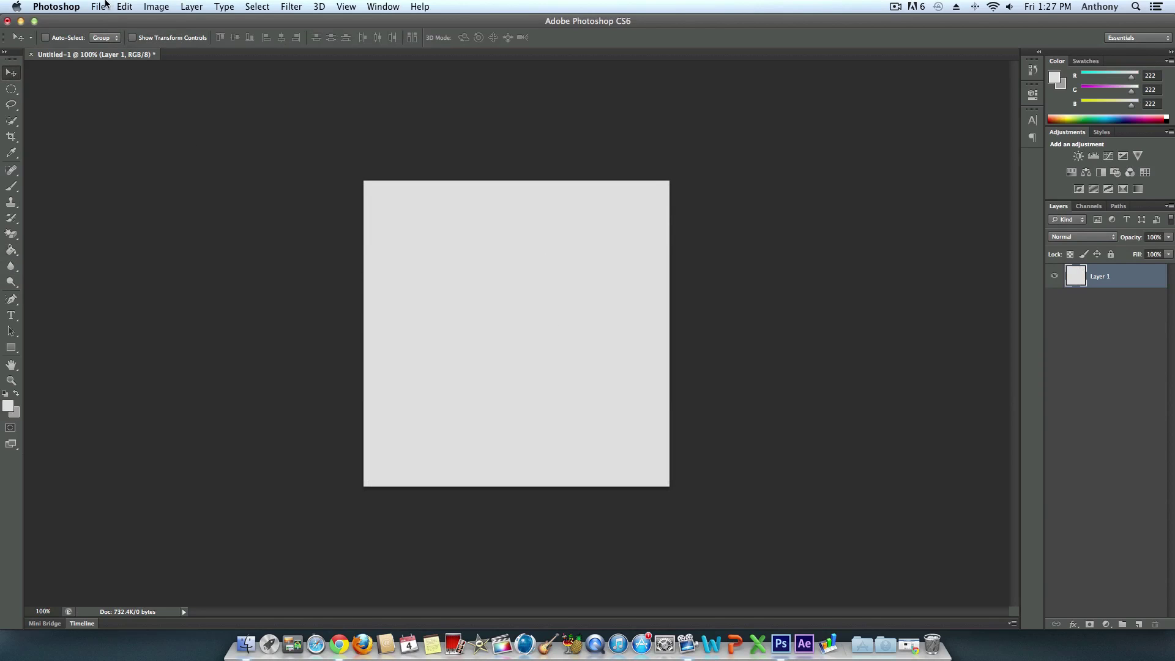
pyautogui.click(126, 7)
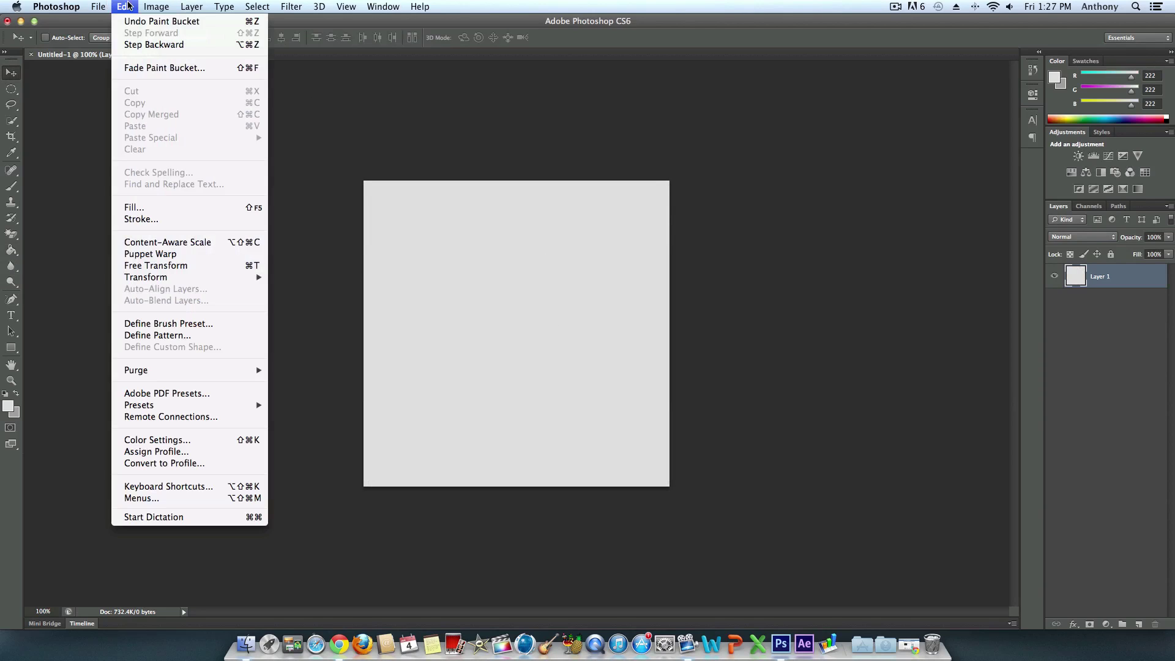
pyautogui.click(147, 208)
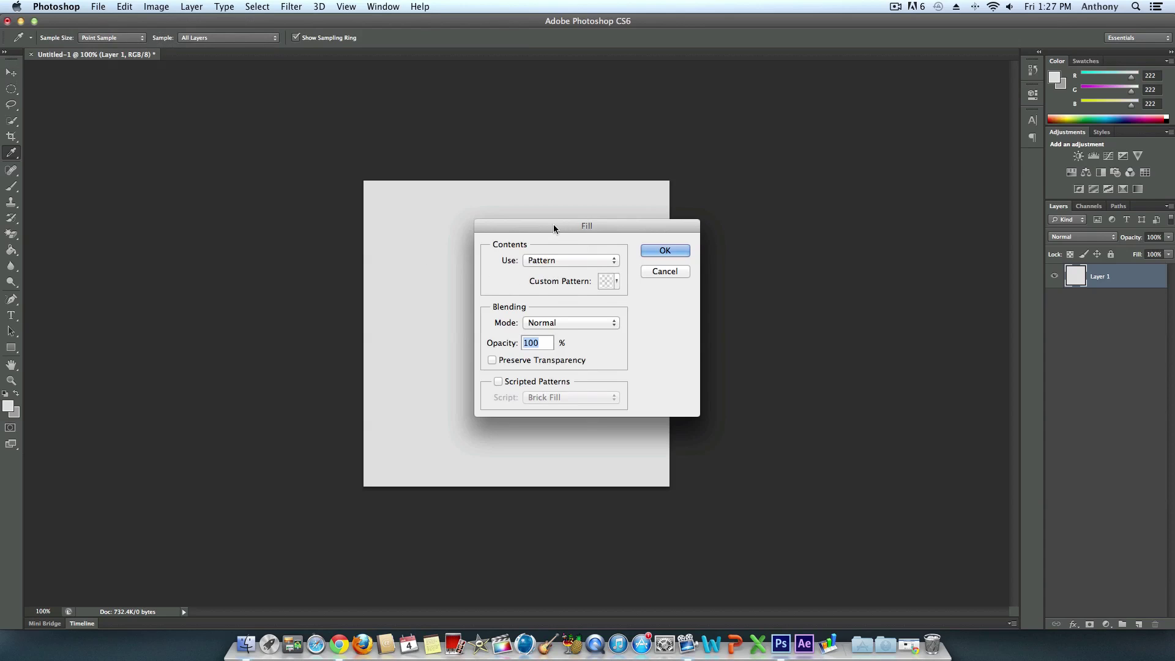
pyautogui.moveTo(554, 228); pyautogui.dragTo(515, 219)
pyautogui.click(520, 251)
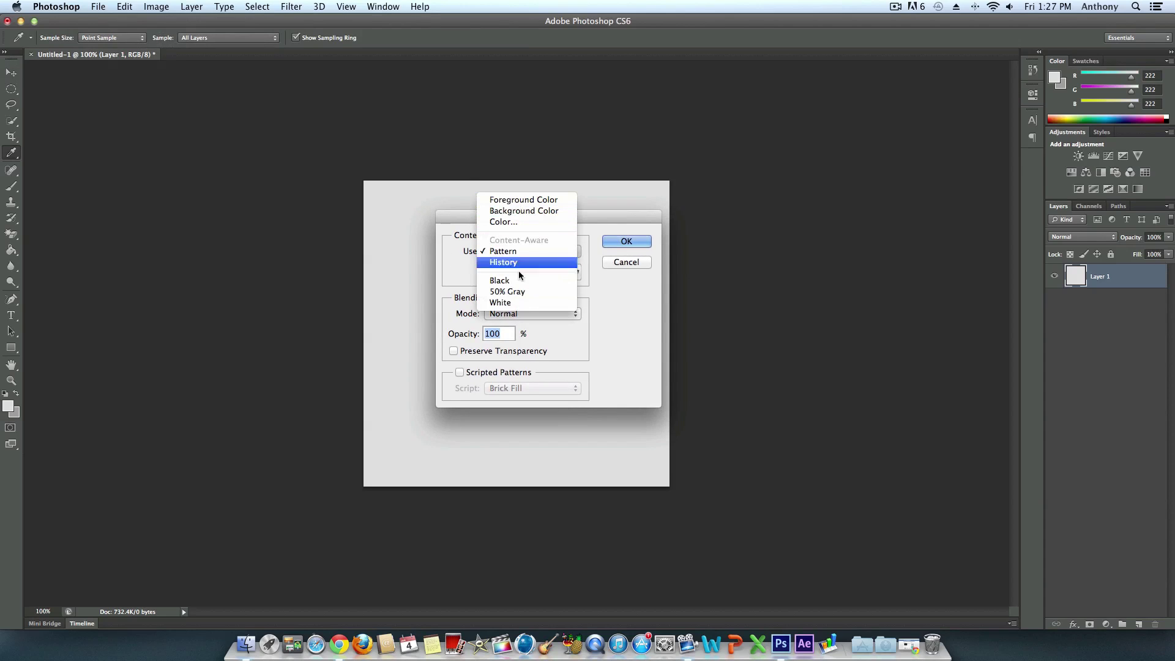
pyautogui.click(643, 303)
pyautogui.click(553, 256)
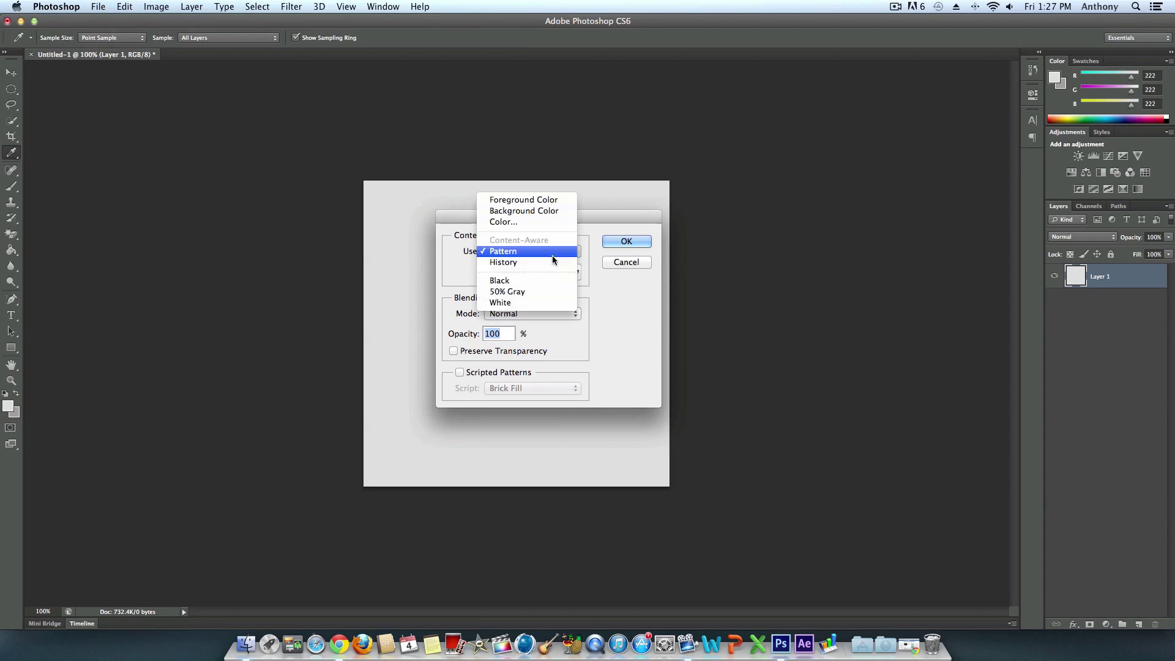
pyautogui.click(552, 252)
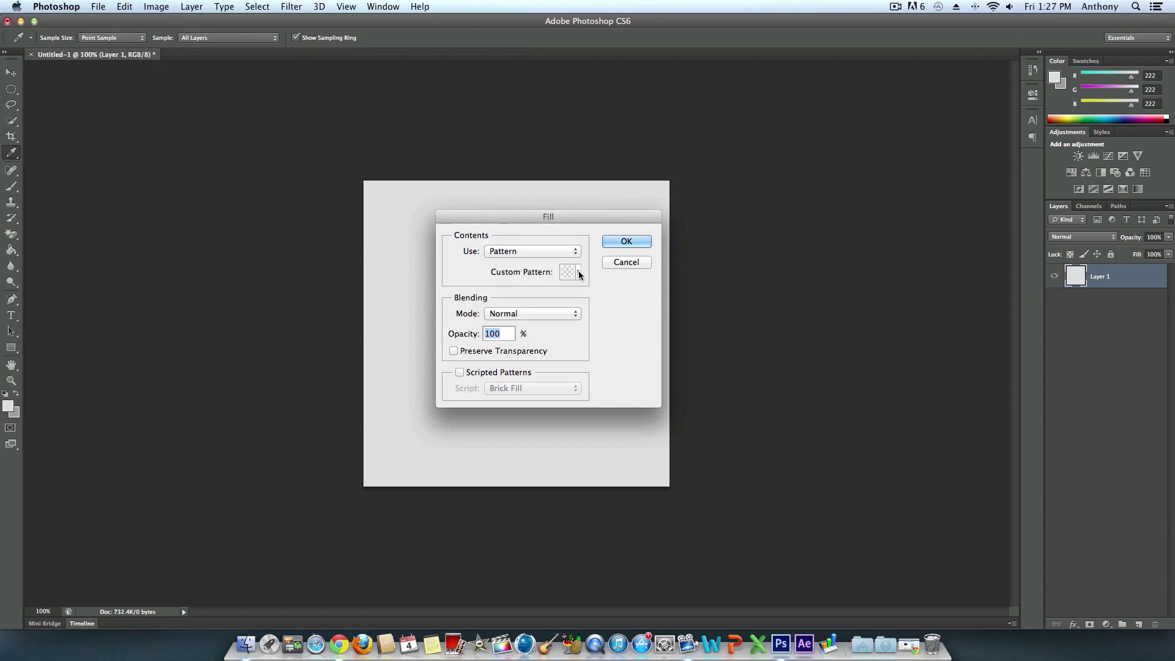
# Load Fiber Carbon.pat into the pattern picker and select the dark carbon-fiber swatch.
pyautogui.click(578, 273)
pyautogui.click(637, 293)
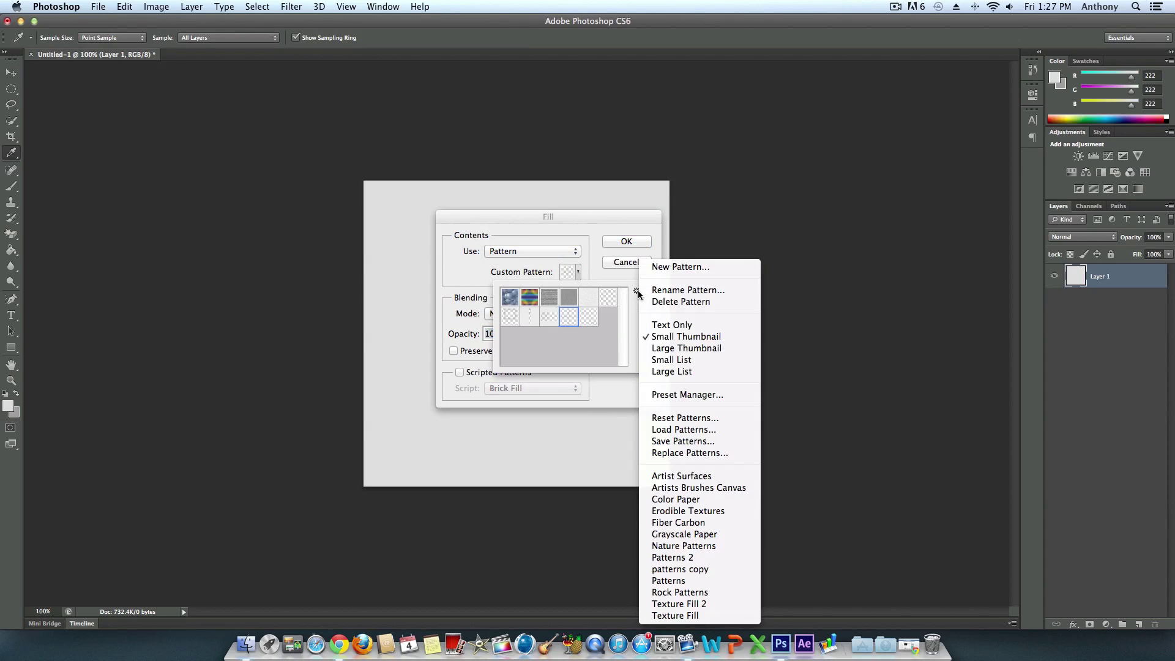
pyautogui.click(703, 430)
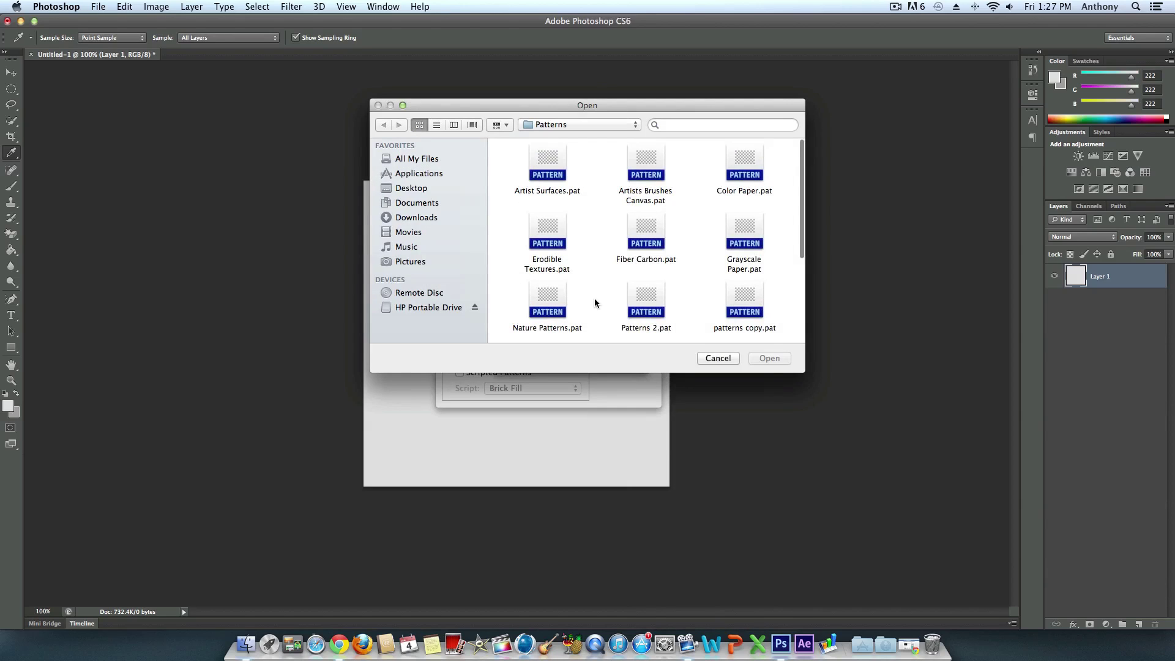
pyautogui.moveTo(515, 104); pyautogui.dragTo(496, 131)
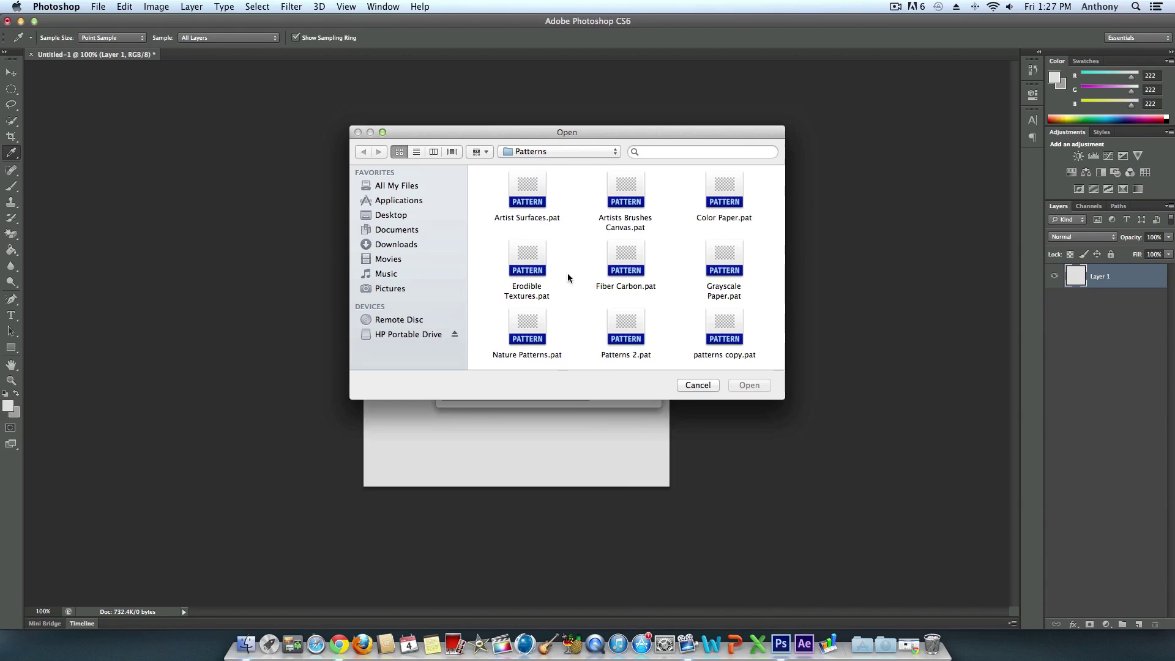
pyautogui.click(627, 261)
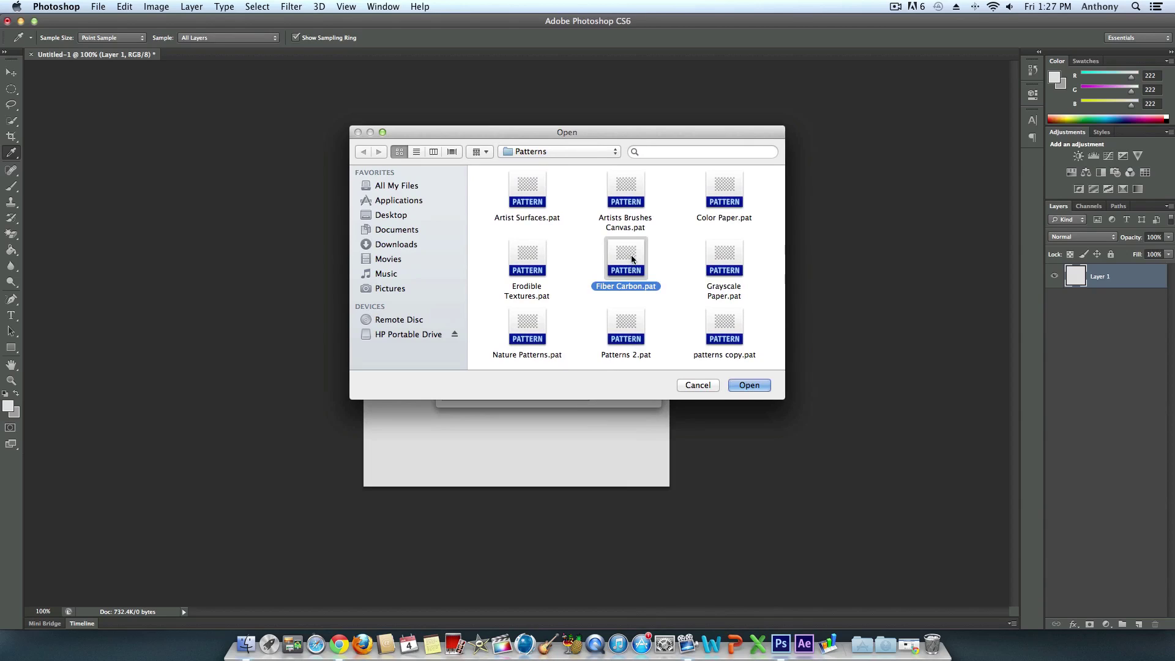
pyautogui.click(747, 386)
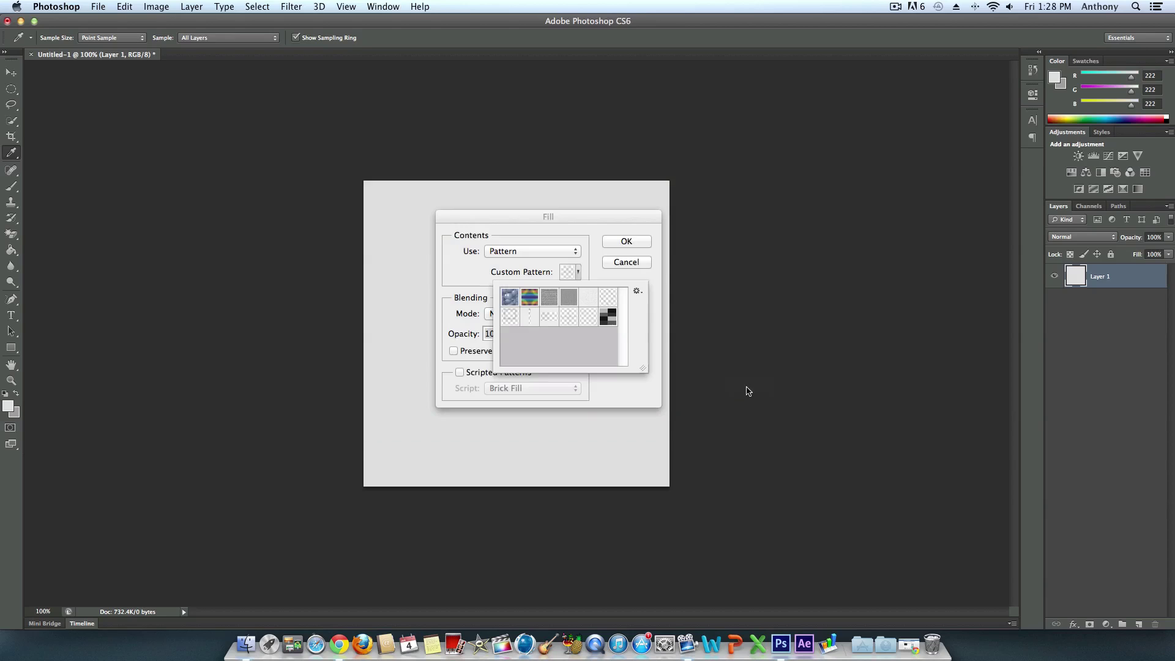
pyautogui.click(609, 316)
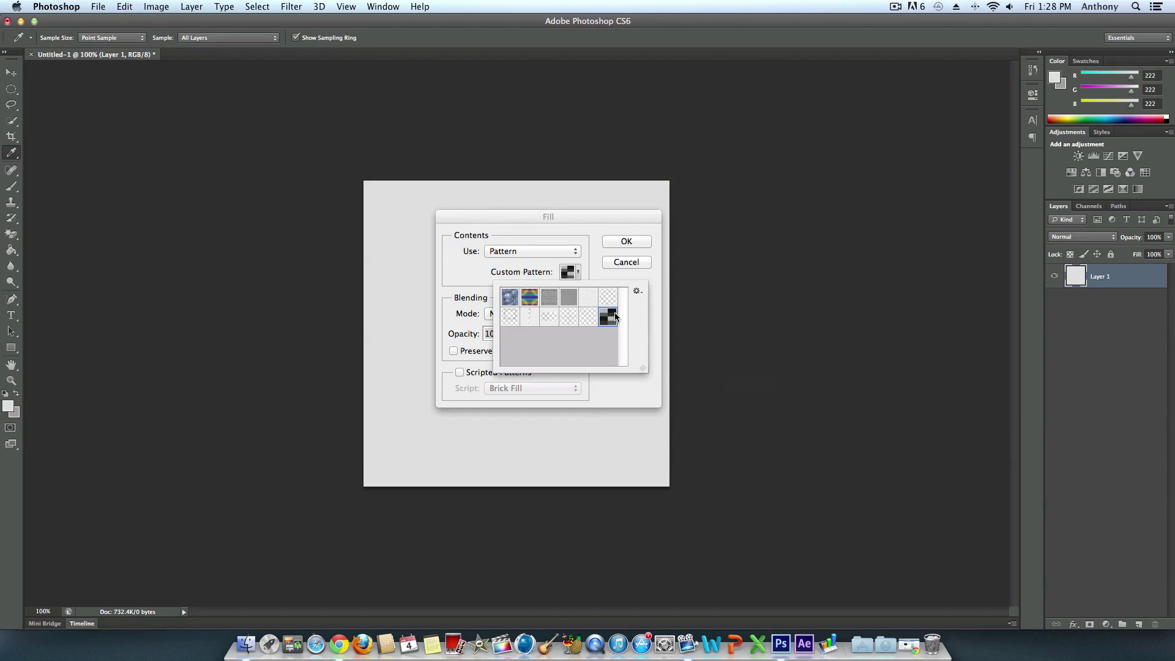
# Apply the carbon-fiber pattern fill and zoom in to about 700%.
pyautogui.click(627, 241)
pyautogui.press('v')
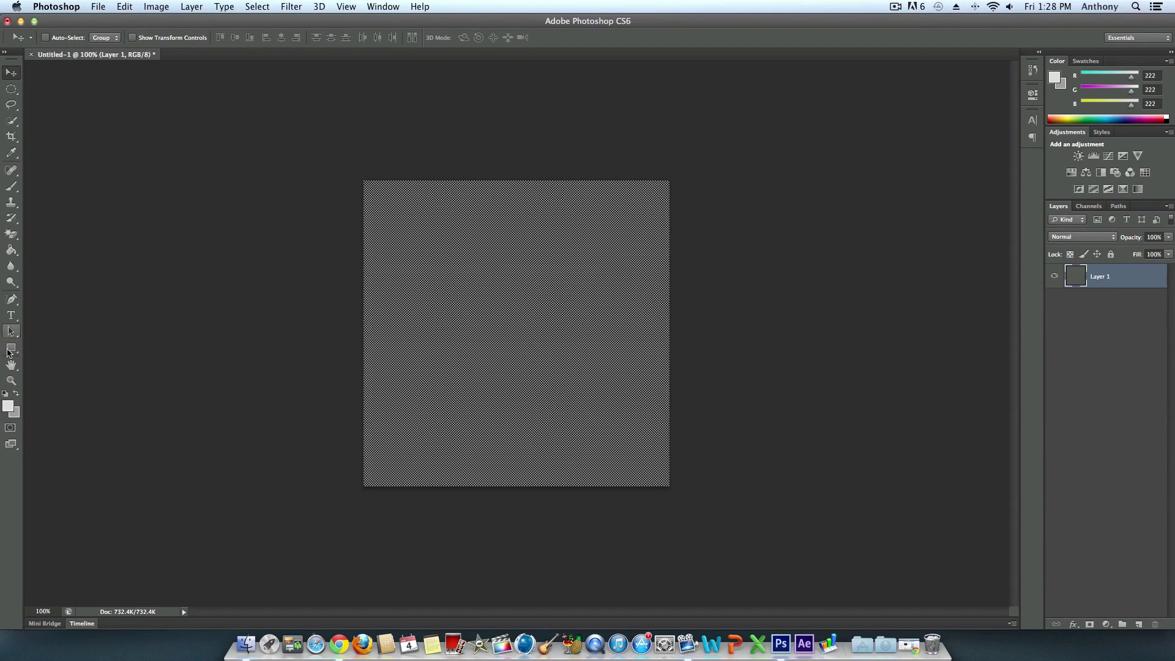
pyautogui.click(11, 380)
pyautogui.click(680, 338)
pyautogui.click(551, 343)
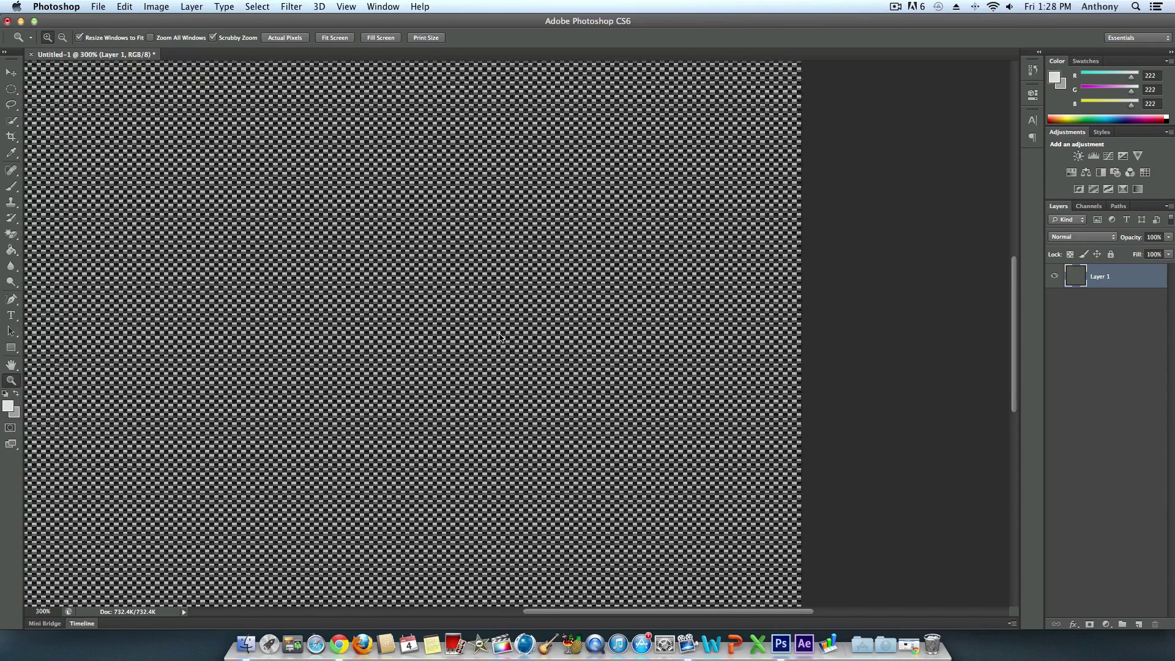
pyautogui.click(534, 318)
pyautogui.click(533, 318)
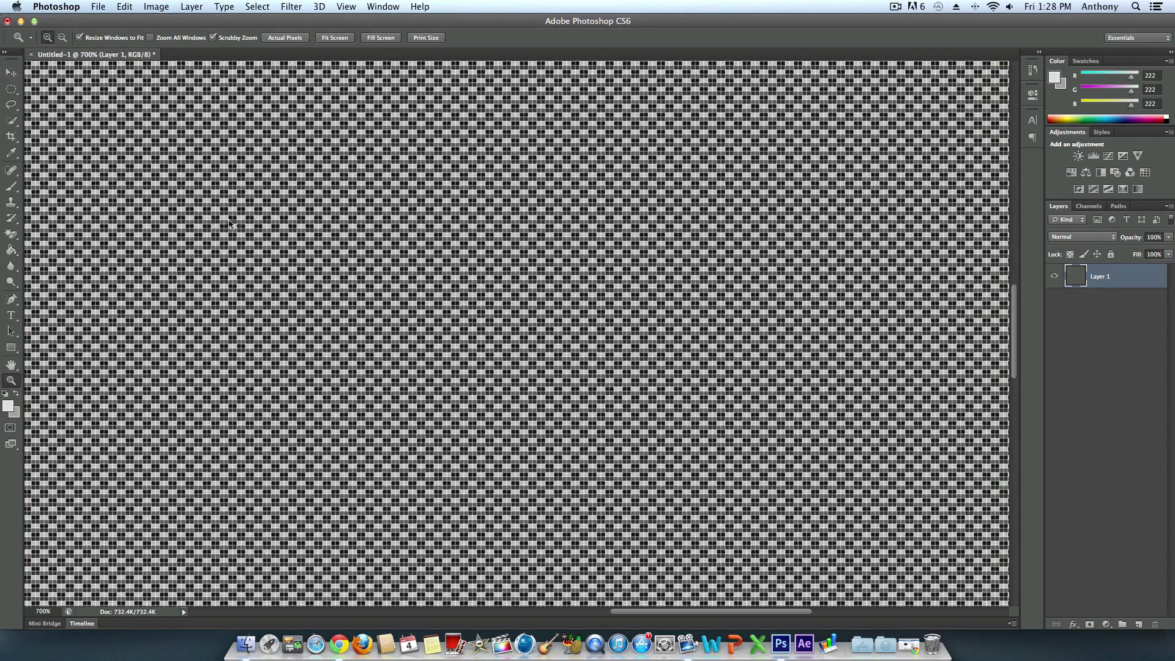
# Zoom in to 800% on the weave, then zoom back out to 100%.
pyautogui.rightClick(279, 228)
pyautogui.click(360, 209)
pyautogui.rightClick(204, 358)
pyautogui.click(208, 317)
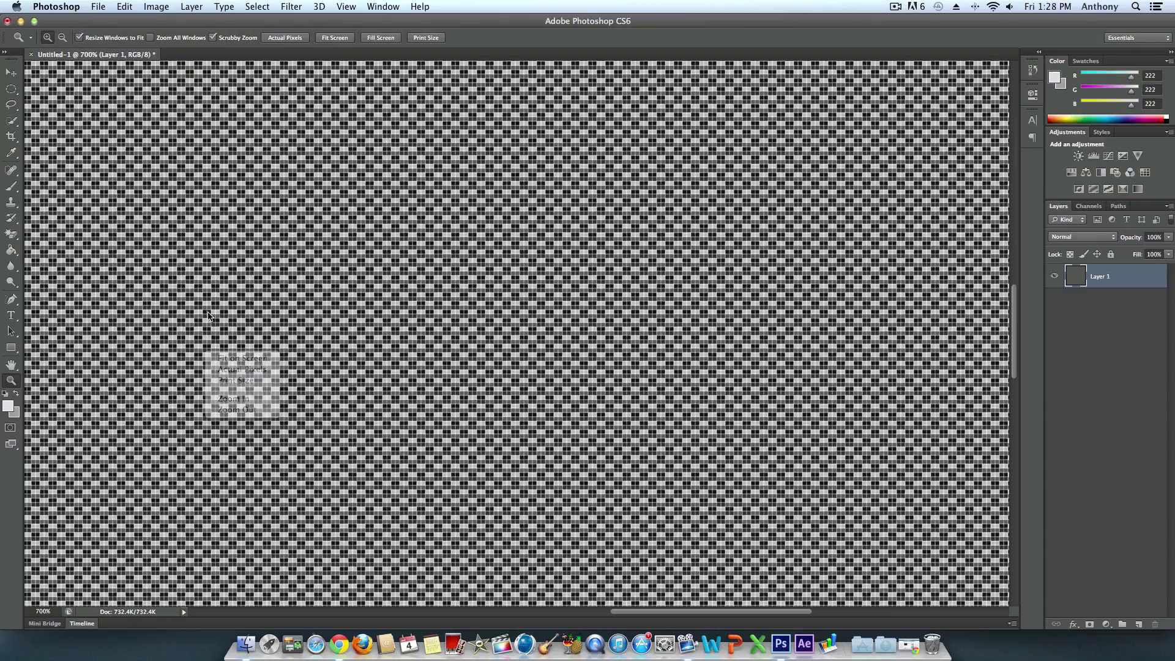
pyautogui.click(212, 324)
pyautogui.keyDown('alt'); pyautogui.click(210, 325); pyautogui.keyUp('alt')
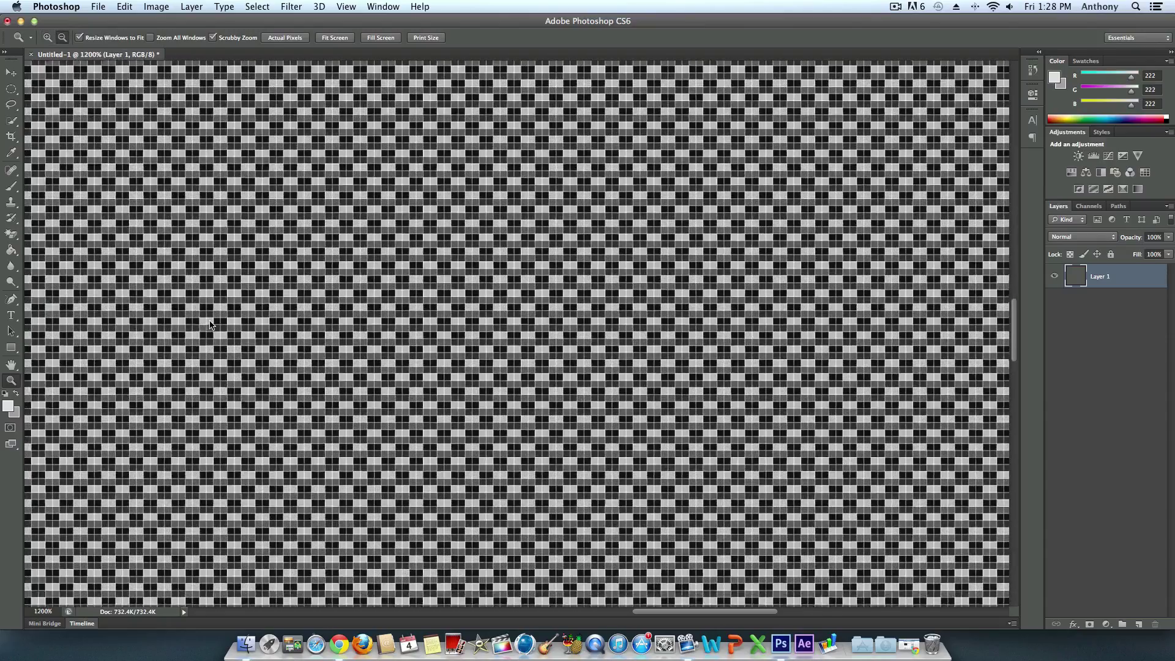
pyautogui.keyDown('alt'); pyautogui.click(210, 325); pyautogui.keyUp('alt')
pyautogui.keyDown('alt'); pyautogui.click(210, 325); pyautogui.keyUp('alt')
pyautogui.keyDown('alt'); pyautogui.click(210, 325); pyautogui.keyUp('alt')
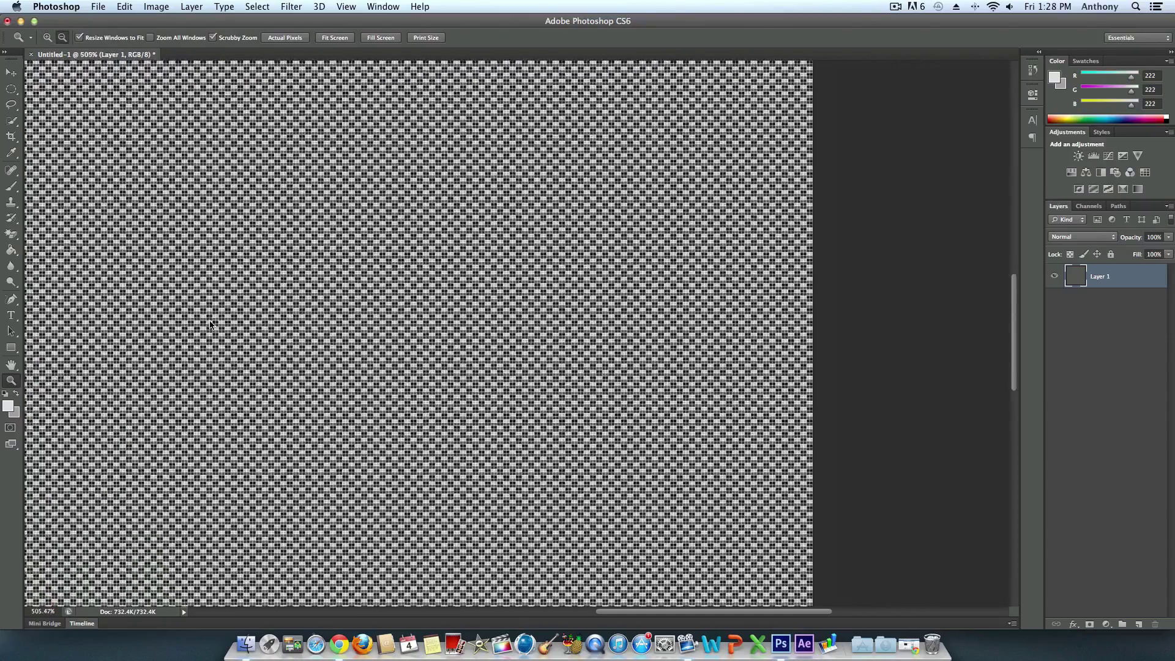
pyautogui.keyDown('alt'); pyautogui.click(210, 325); pyautogui.keyUp('alt')
pyautogui.keyDown('alt'); pyautogui.click(210, 324); pyautogui.keyUp('alt')
pyautogui.keyDown('alt'); pyautogui.click(210, 325); pyautogui.keyUp('alt')
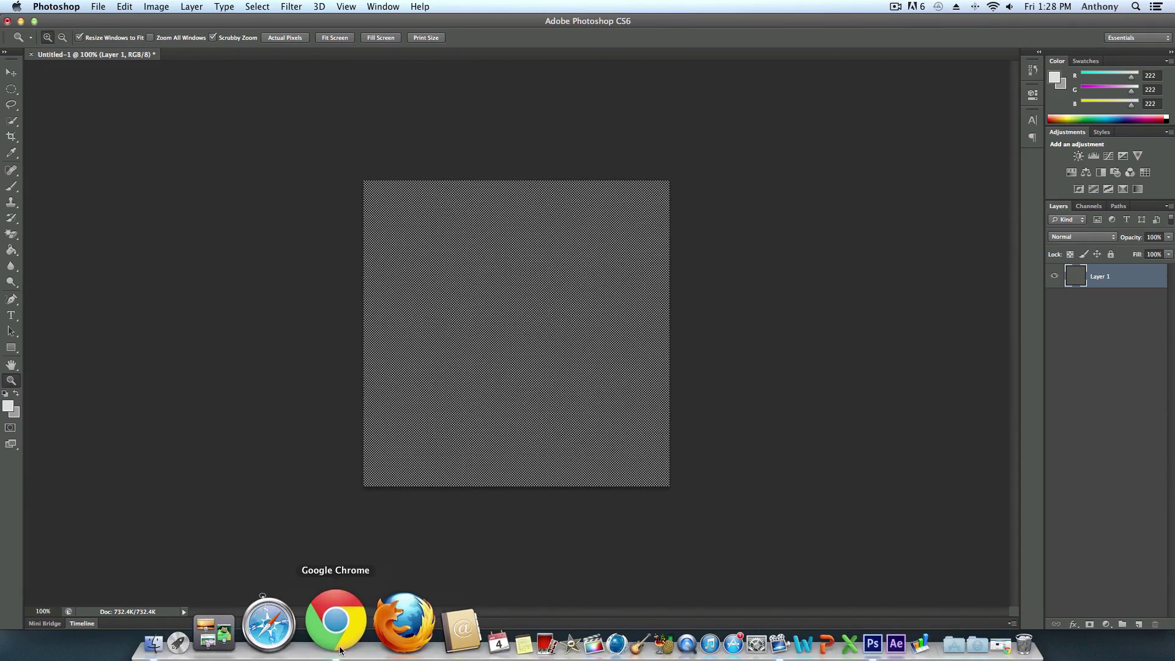
# Bring Google Chrome's Brusheezy Carbon Fiber page back to the front.
pyautogui.click(327, 621)
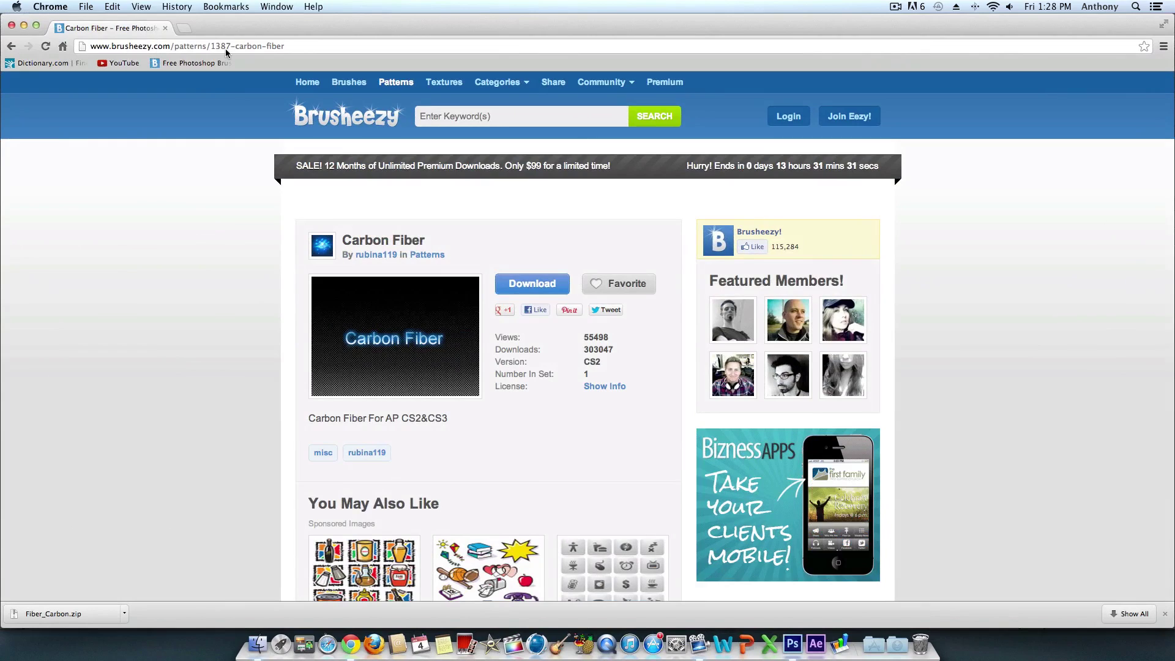